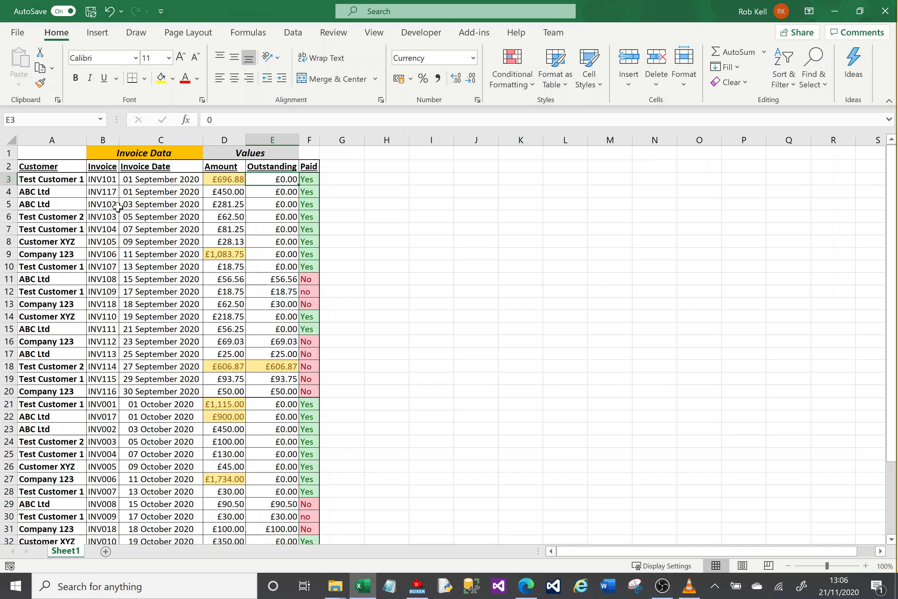
pyautogui.click(794, 91)
pyautogui.click(791, 89)
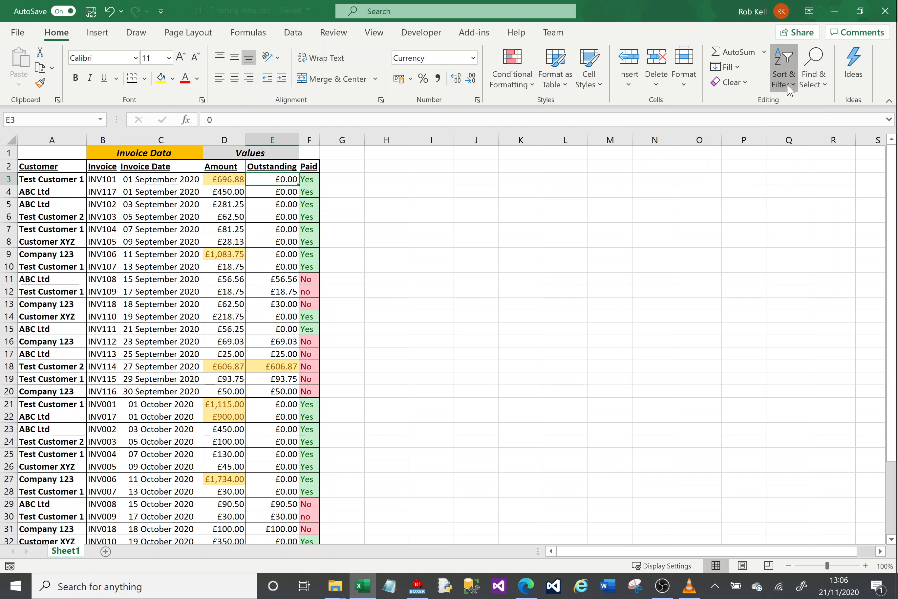
pyautogui.click(788, 86)
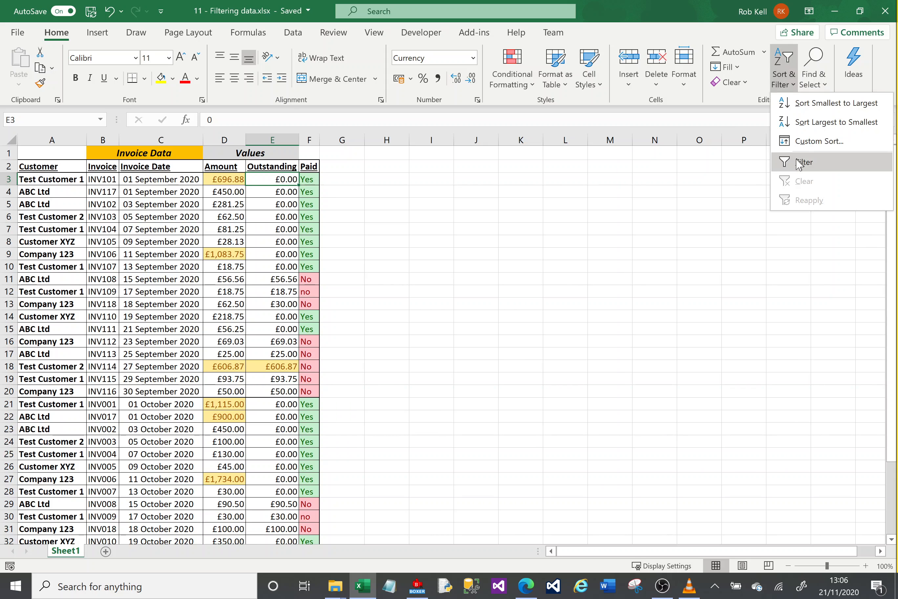
pyautogui.click(311, 170)
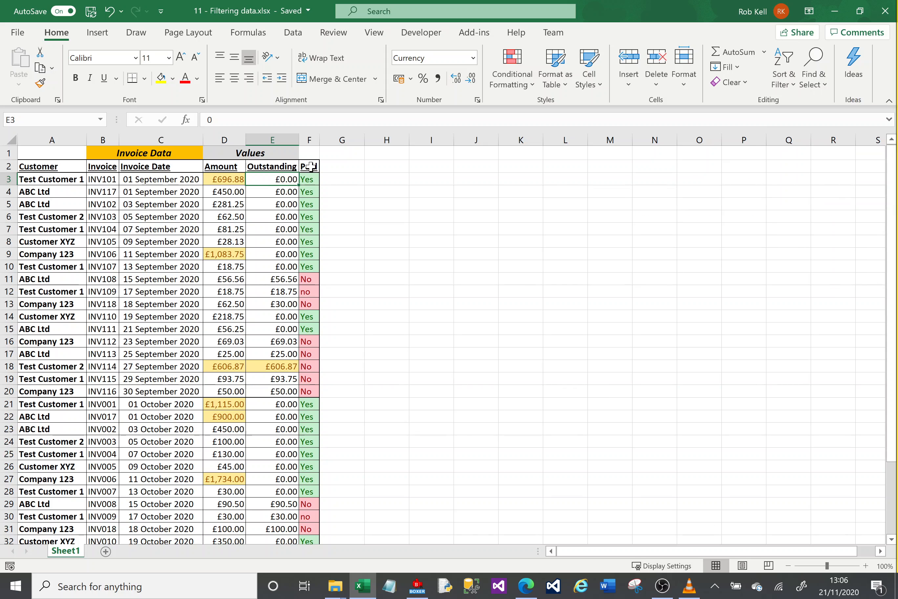
# Turn on filtering for the header row A2:F2, from Customer to Paid.
pyautogui.click(301, 38)
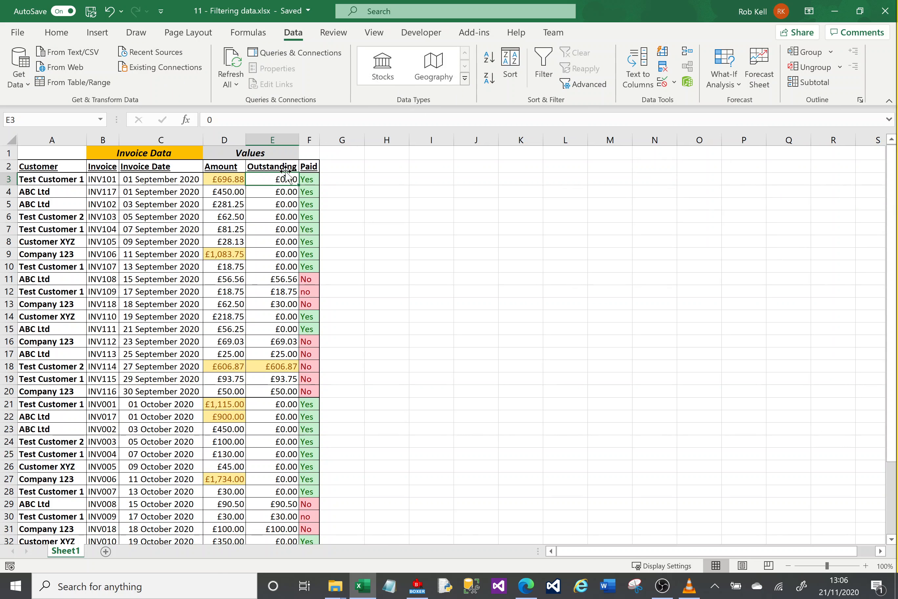
pyautogui.moveTo(309, 166); pyautogui.dragTo(272, 166)
pyautogui.moveTo(203, 158); pyautogui.dragTo(66, 169)
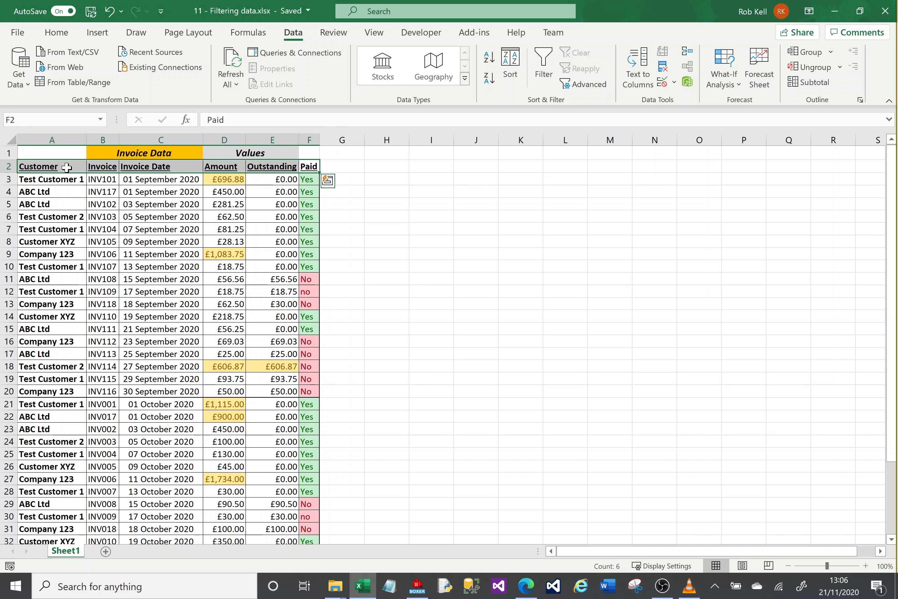
pyautogui.click(548, 68)
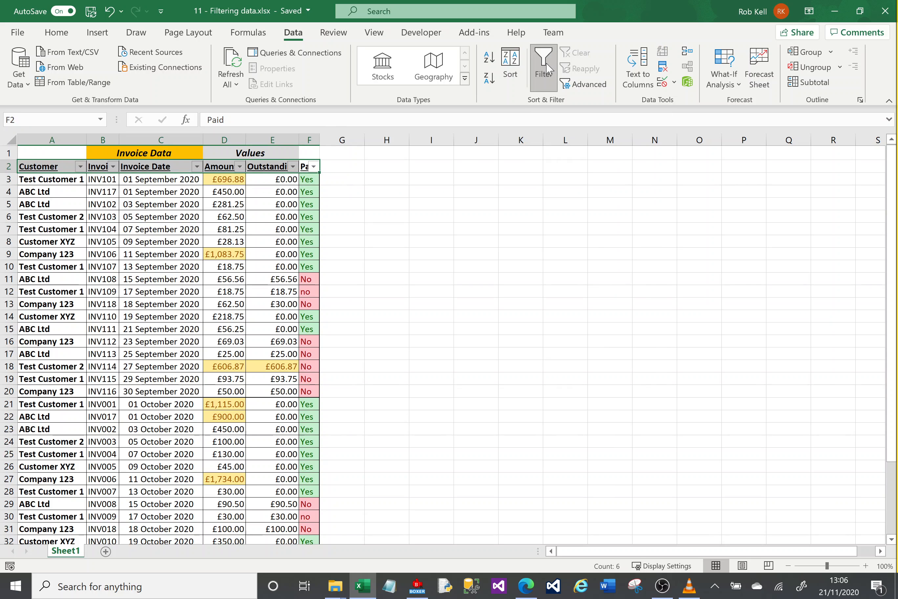
pyautogui.click(159, 204)
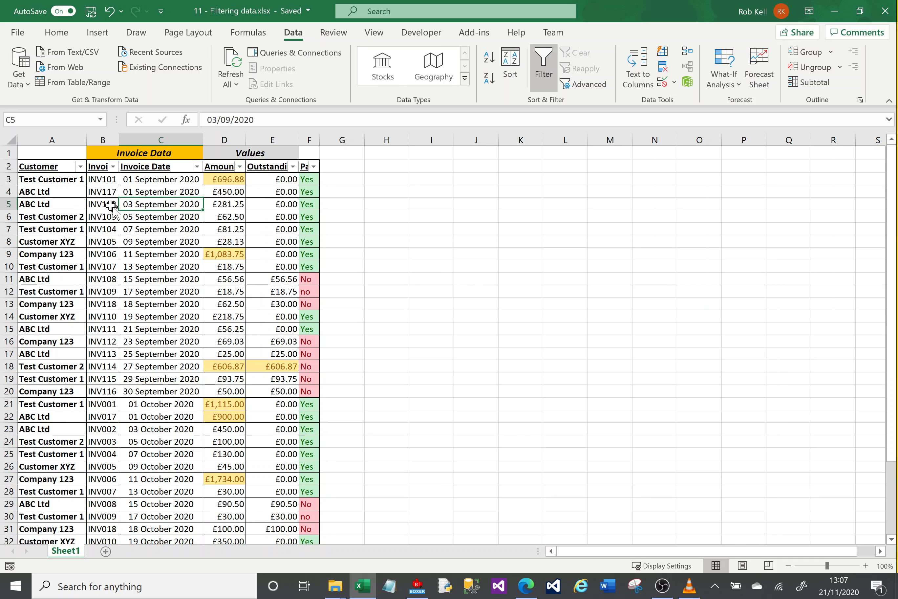
# Filter the Customer column to exclude ABC Ltd, Company 123 and Customer XYZ, keeping only Test Customer 1 and Test Customer 2.
pyautogui.click(80, 166)
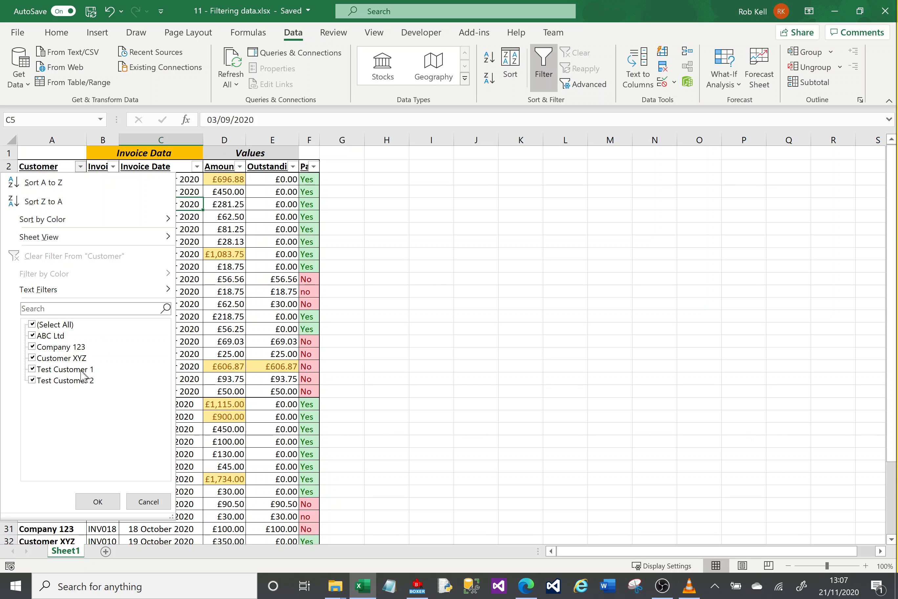
pyautogui.click(31, 336)
pyautogui.click(32, 347)
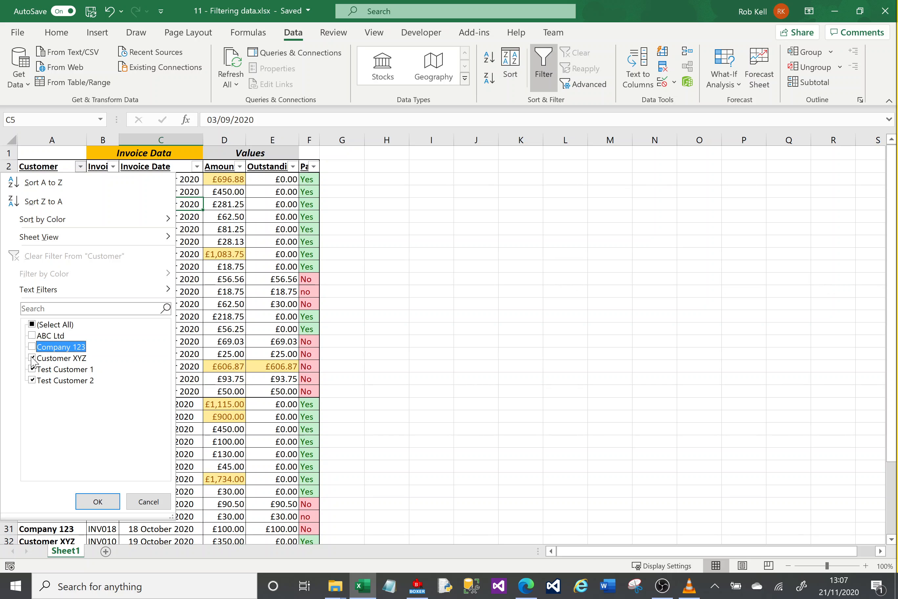
pyautogui.click(32, 357)
pyautogui.click(98, 502)
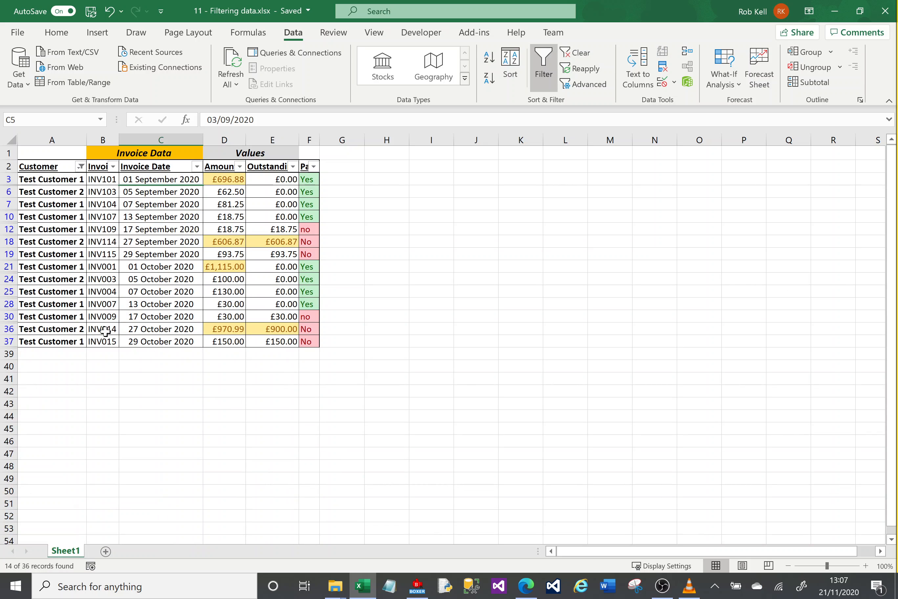
# Narrow the Customer filter to Test Customer 1 only by excluding Test Customer 2.
pyautogui.click(113, 166)
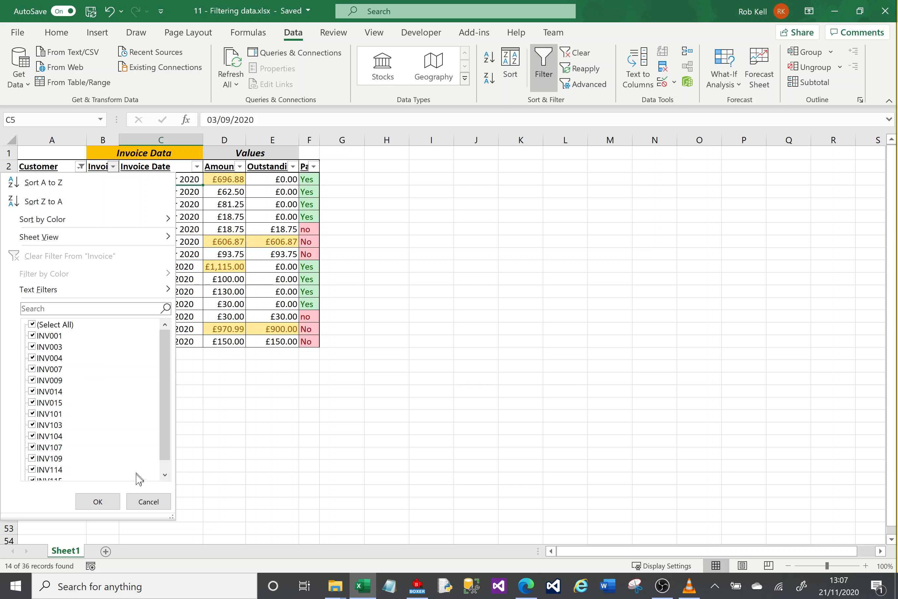
pyautogui.click(147, 504)
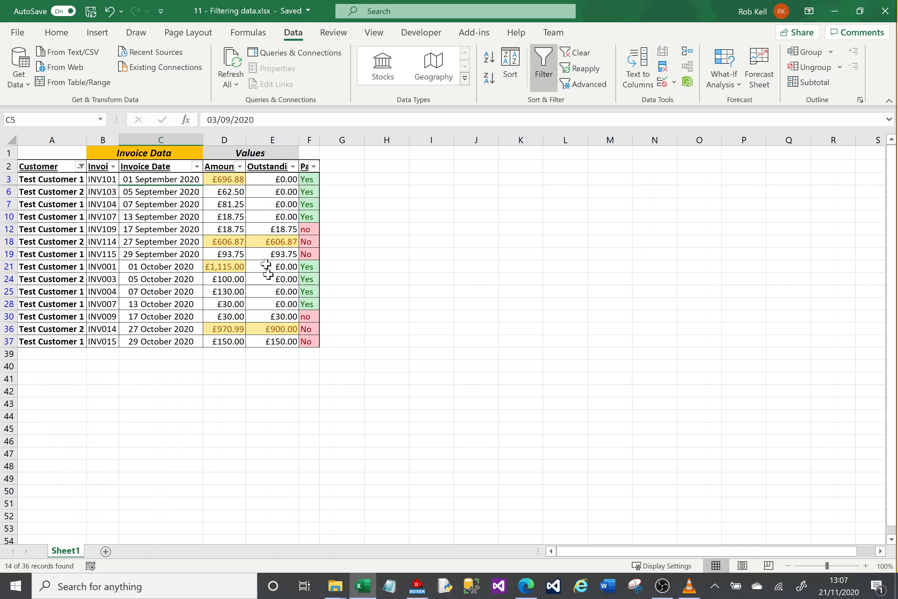
pyautogui.click(81, 166)
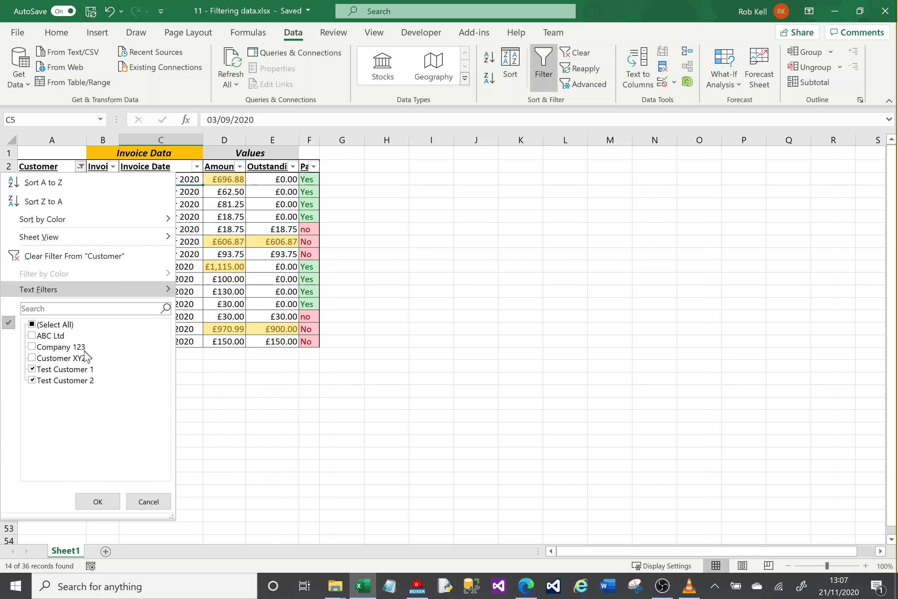
pyautogui.click(32, 380)
pyautogui.click(97, 500)
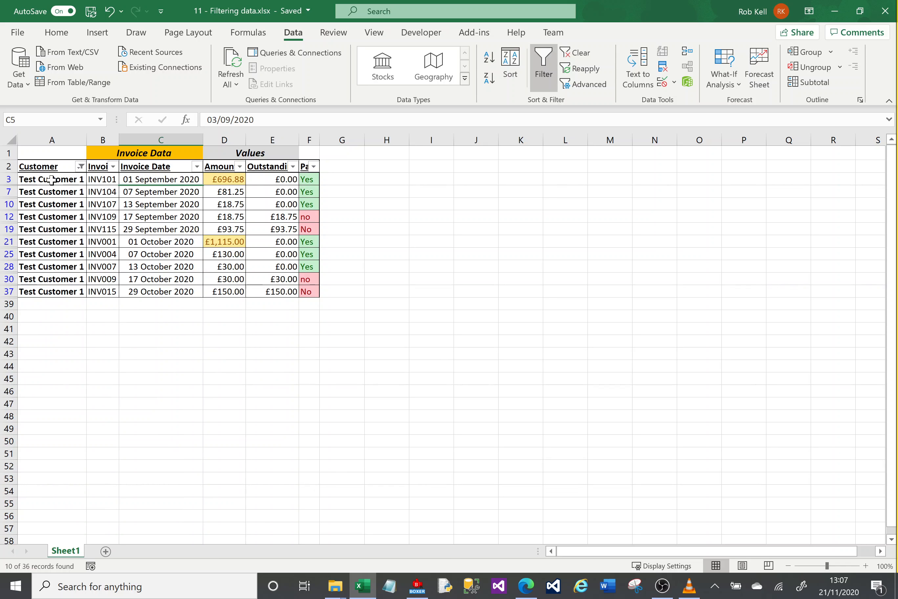
# Copy the visible customer, invoice and date cells in A3:C19 and paste them starting at cell I3.
pyautogui.moveTo(51, 180); pyautogui.dragTo(175, 228)
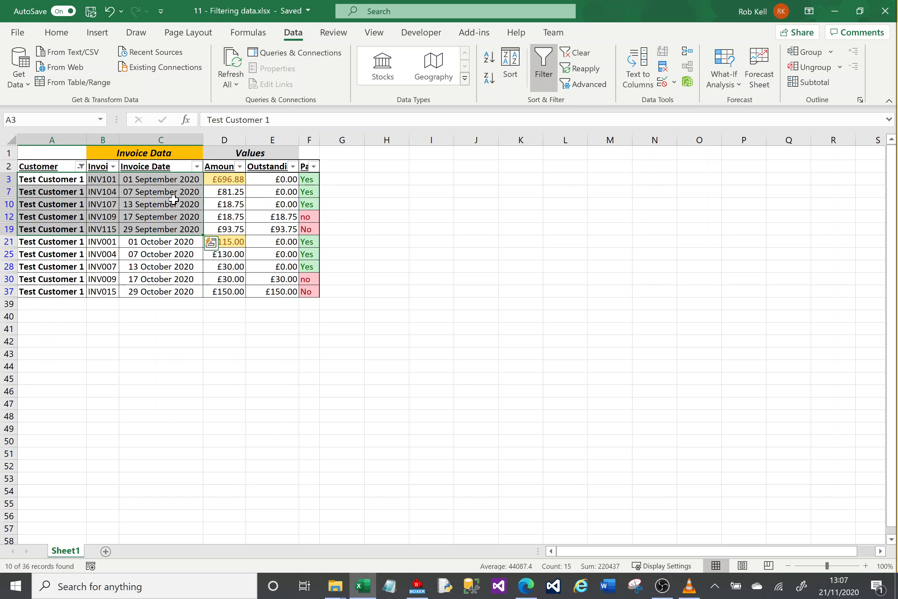
pyautogui.hotkey('ctrl', 'c')
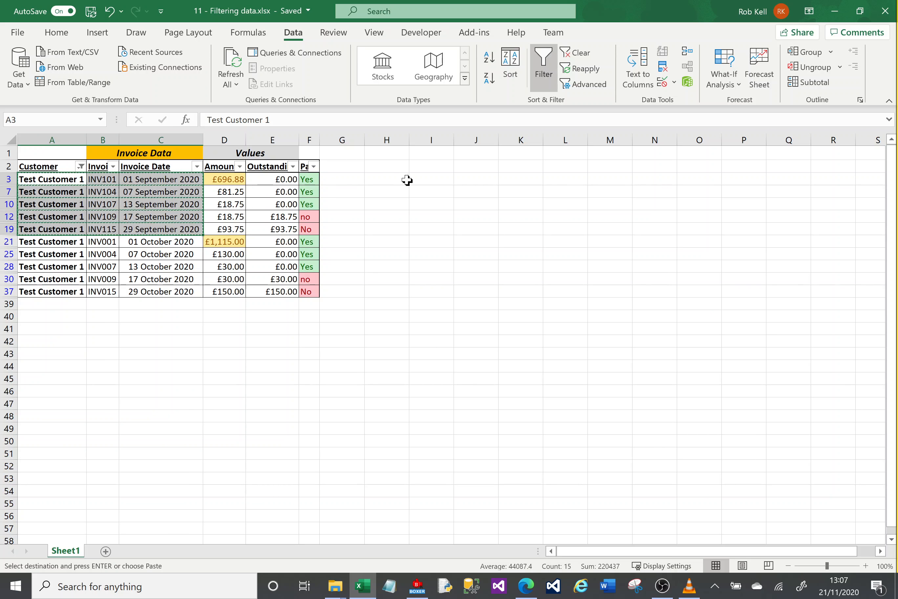
pyautogui.click(425, 181)
pyautogui.hotkey('ctrl', 'v')
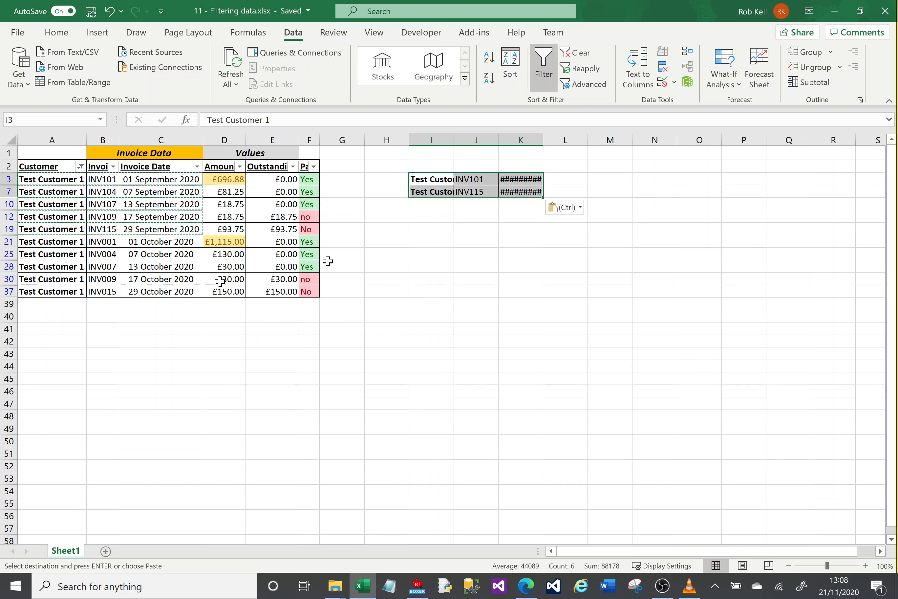
# Reselect all customers in the Customer filter to show every row again.
pyautogui.click(93, 307)
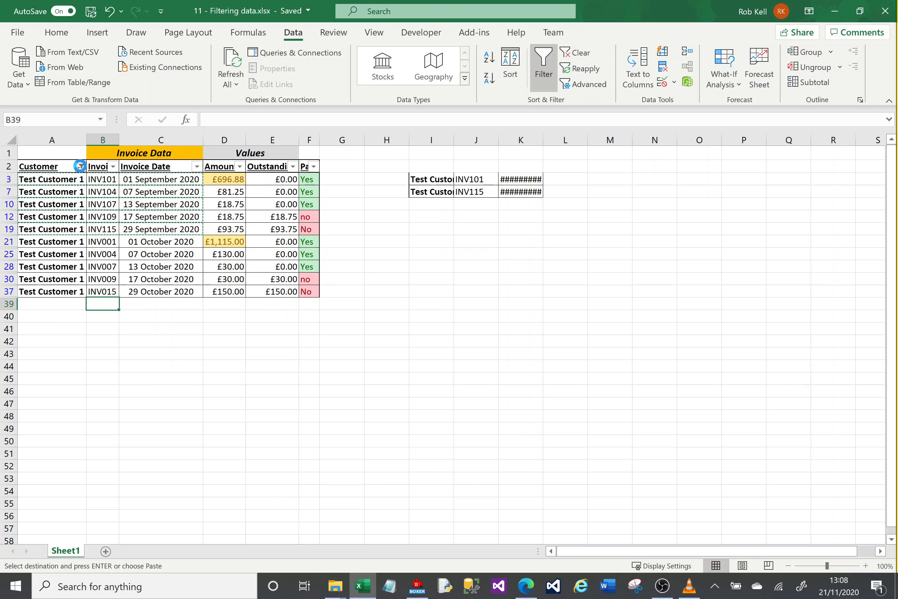
pyautogui.click(81, 167)
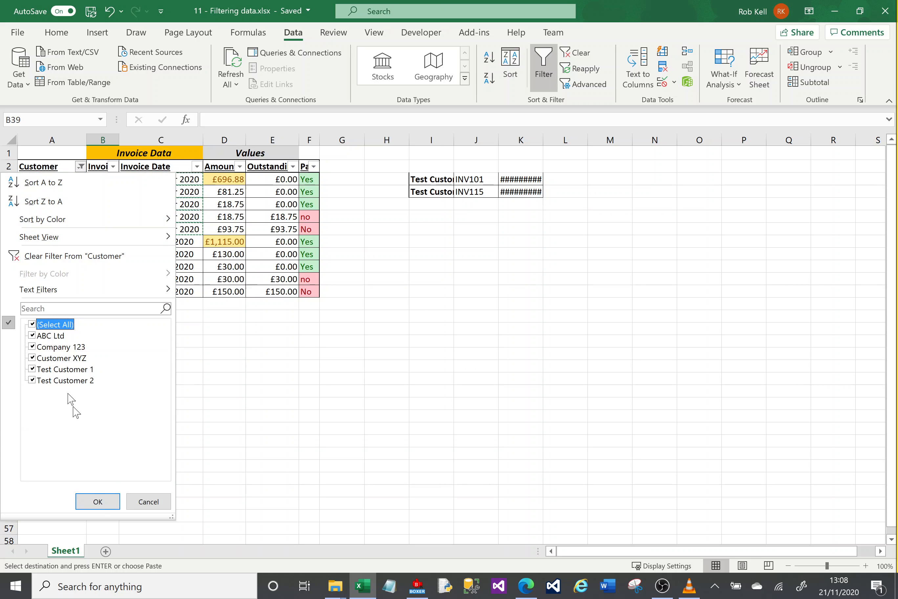
pyautogui.click(98, 501)
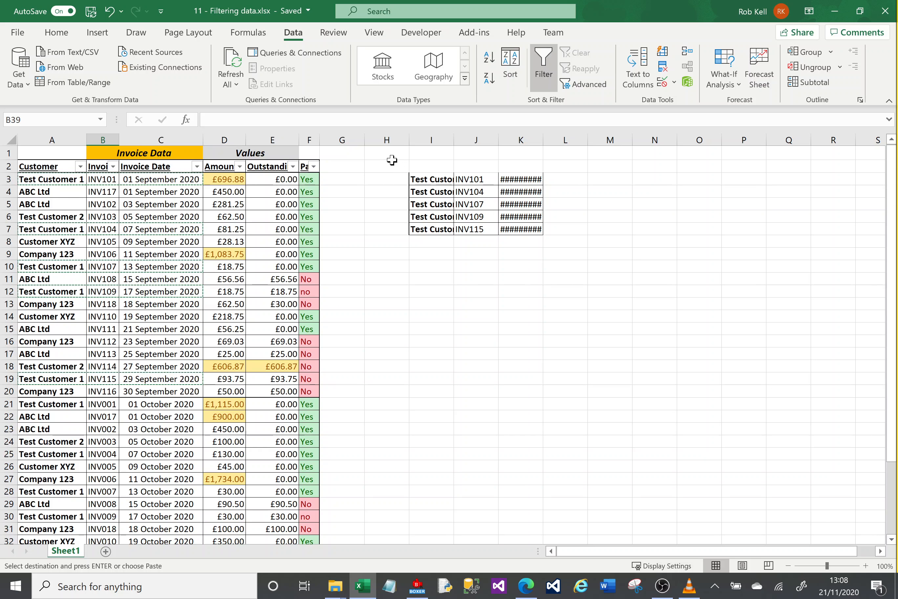
# Clear all contents and formatting from H1:L9 to remove the pasted copy.
pyautogui.moveTo(390, 156); pyautogui.dragTo(556, 254)
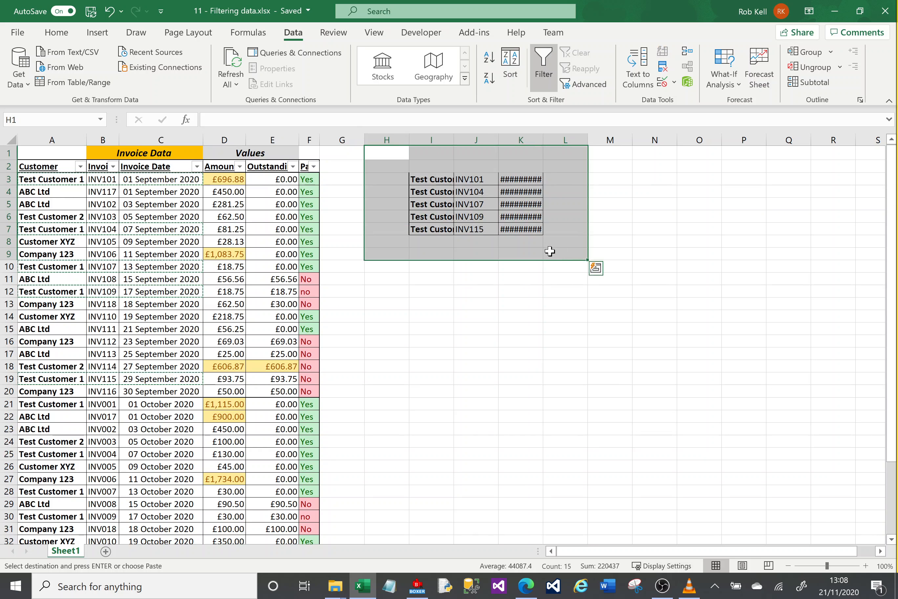
pyautogui.click(56, 33)
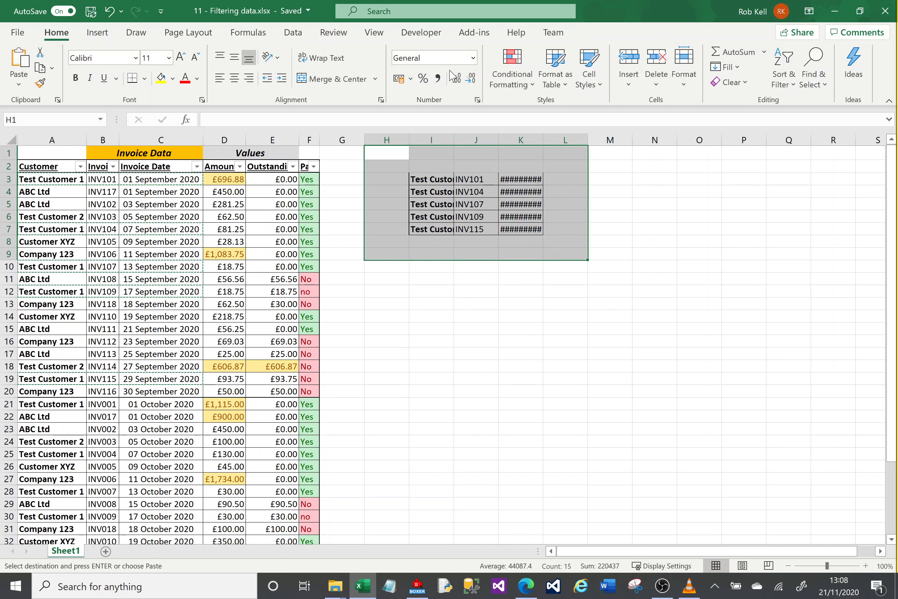
pyautogui.click(730, 82)
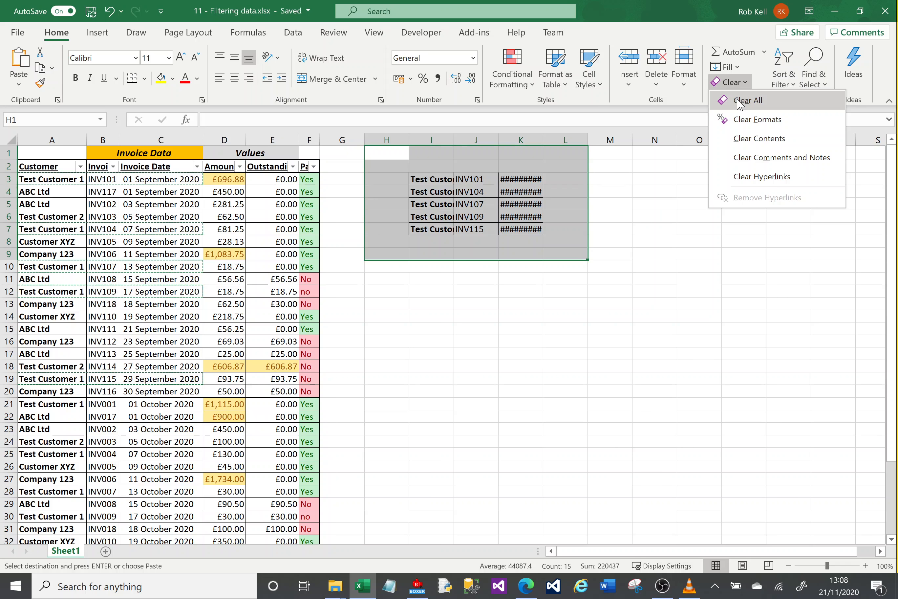
pyautogui.click(747, 100)
pyautogui.click(347, 164)
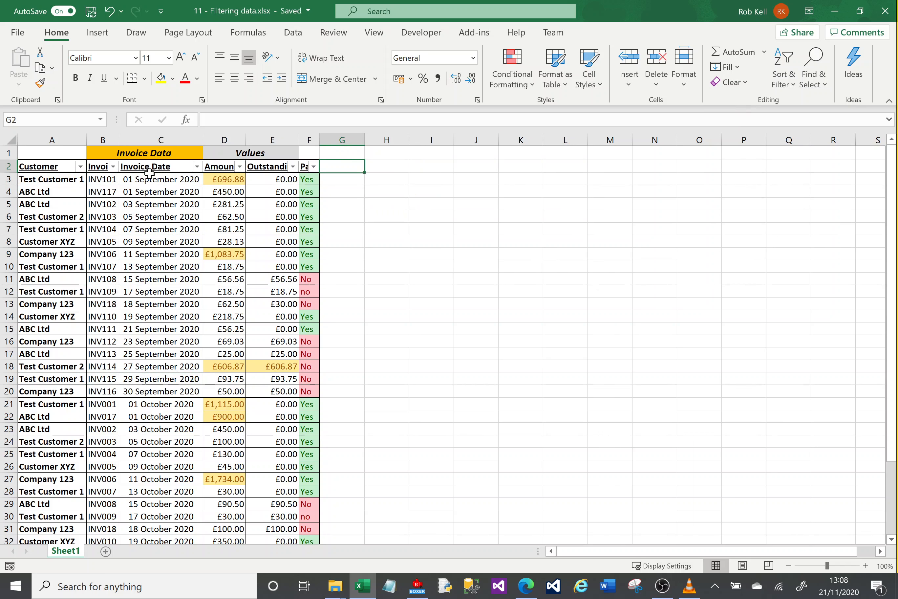
# Filter the Invoice column to show only invoice INV010.
pyautogui.click(113, 166)
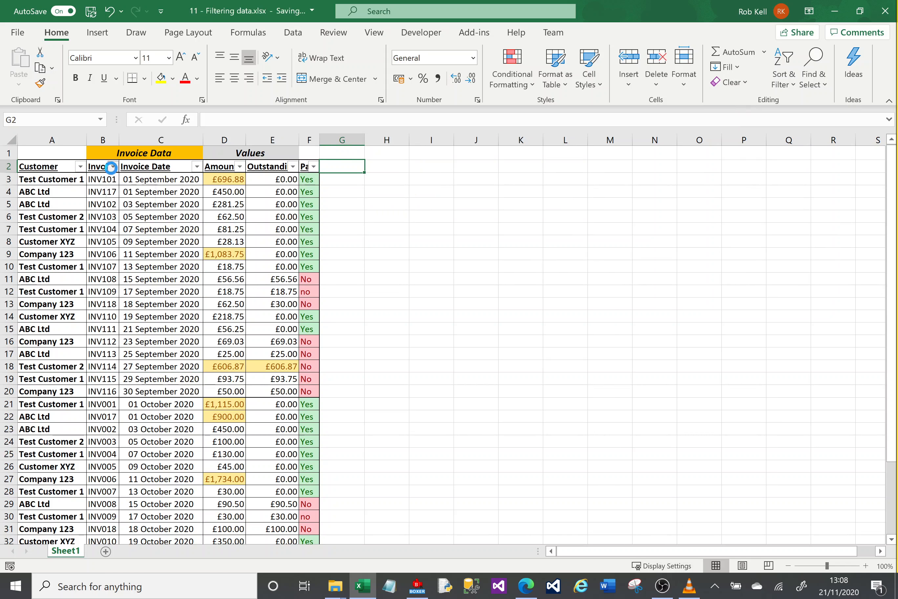
pyautogui.moveTo(165, 343)
pyautogui.mouseDown()
pyautogui.moveTo(172, 461)
pyautogui.moveTo(165, 324)
pyautogui.mouseUp()
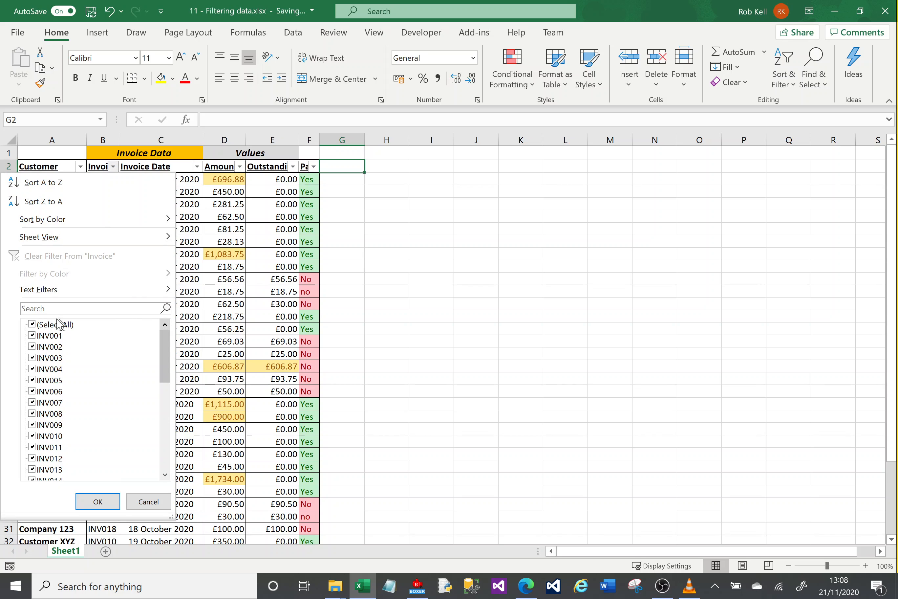
pyautogui.click(32, 324)
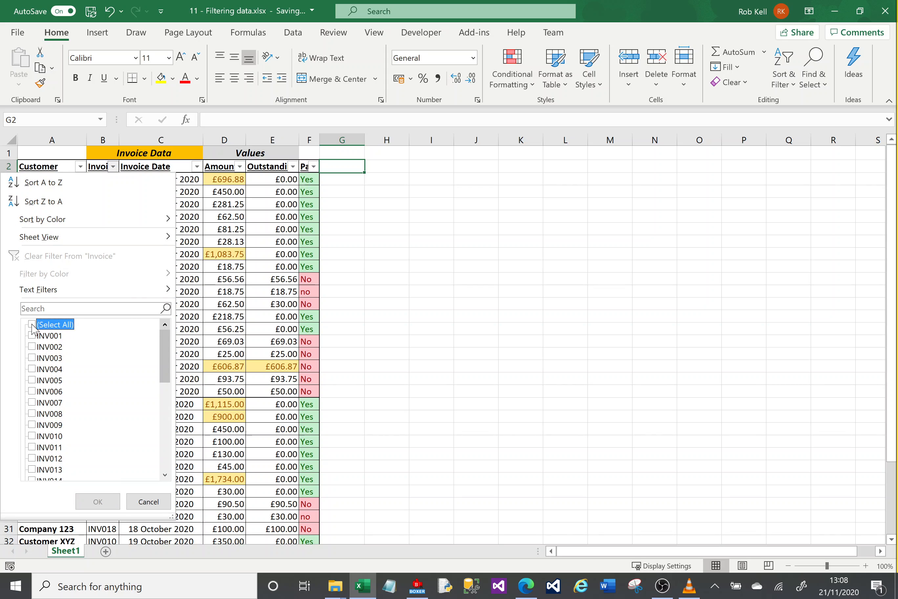
pyautogui.click(32, 435)
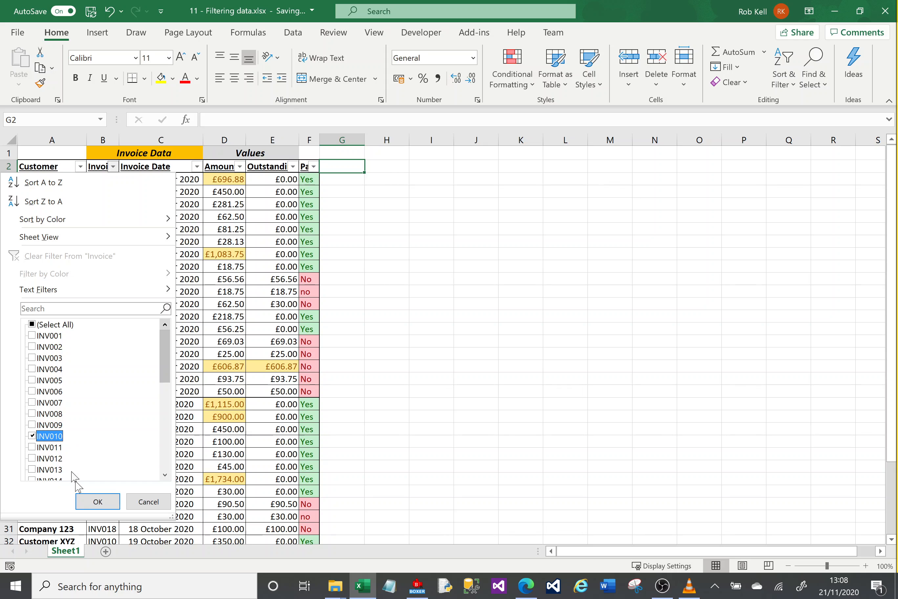
pyautogui.click(92, 501)
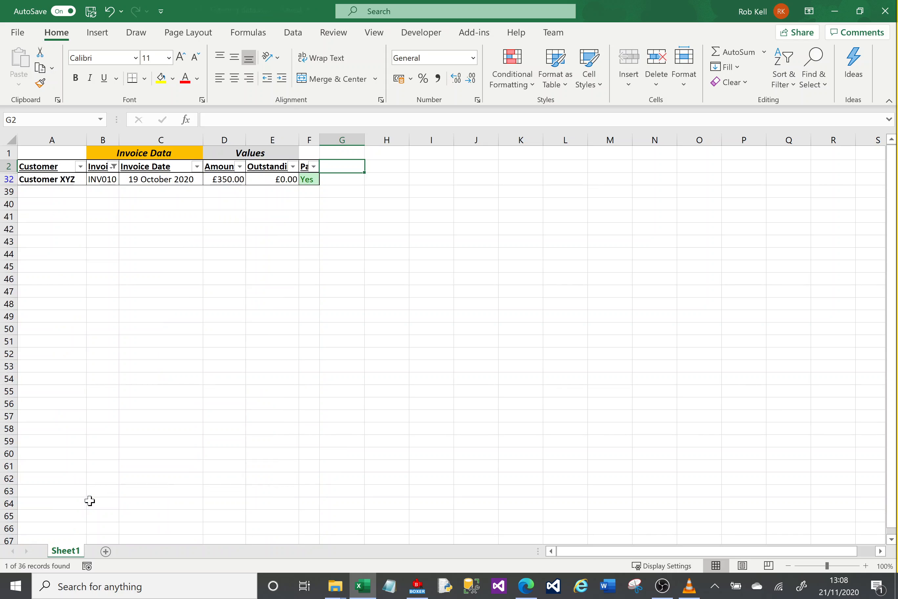
# Reselect all invoices in the Invoice filter to restore the full list.
pyautogui.click(113, 166)
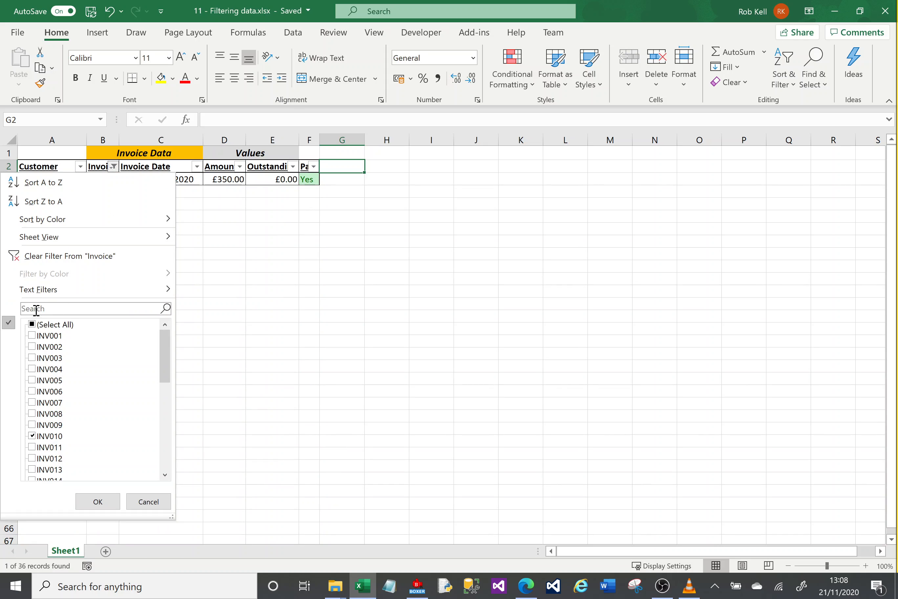
pyautogui.click(32, 324)
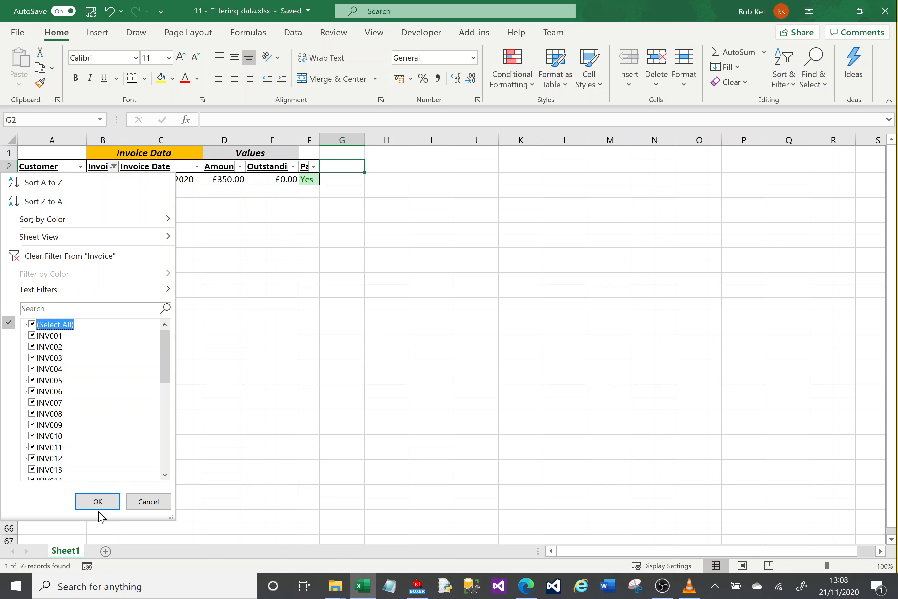
pyautogui.click(92, 504)
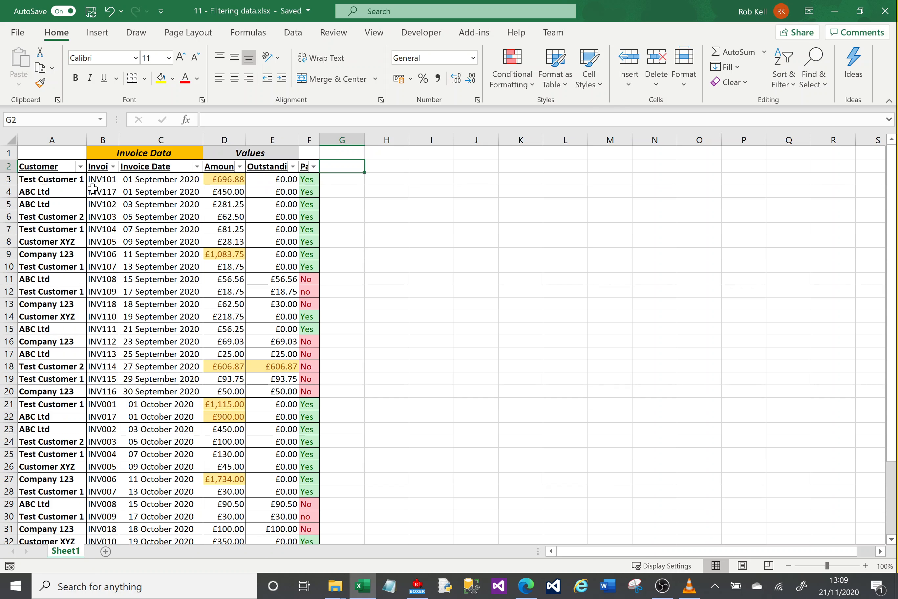
# Apply a text filter to the Customer column that shows only rows containing "Customer".
pyautogui.click(81, 166)
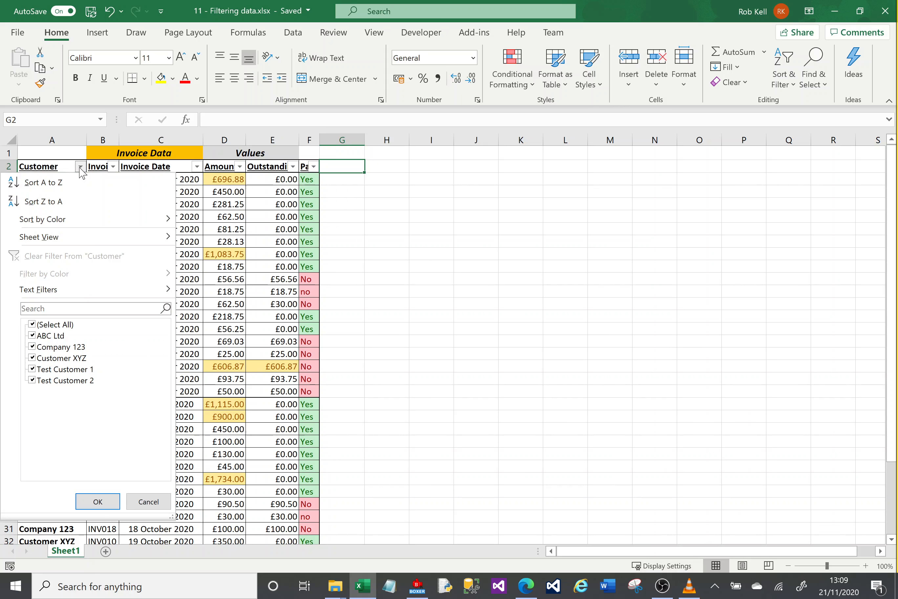
pyautogui.moveTo(77, 295)
pyautogui.moveTo(170, 290)
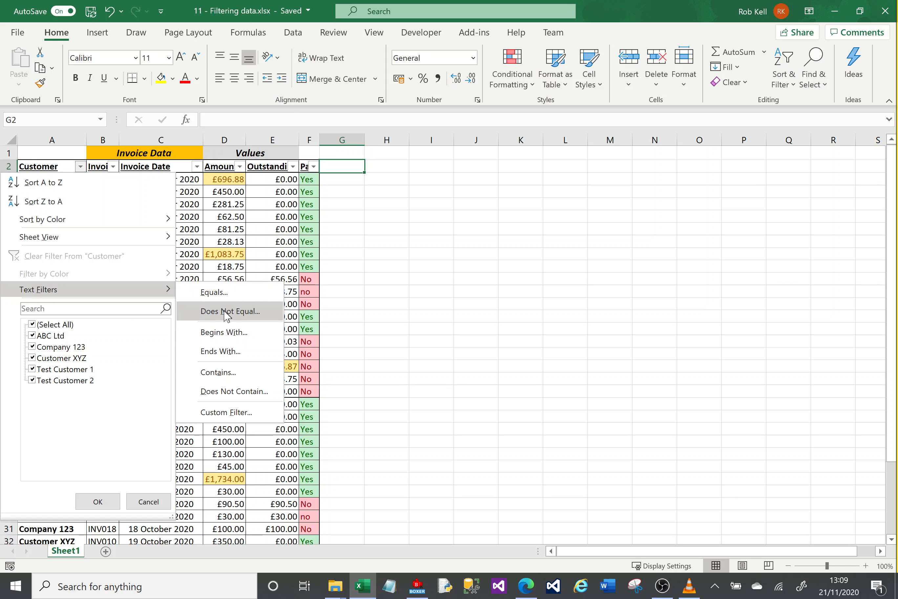
pyautogui.click(228, 373)
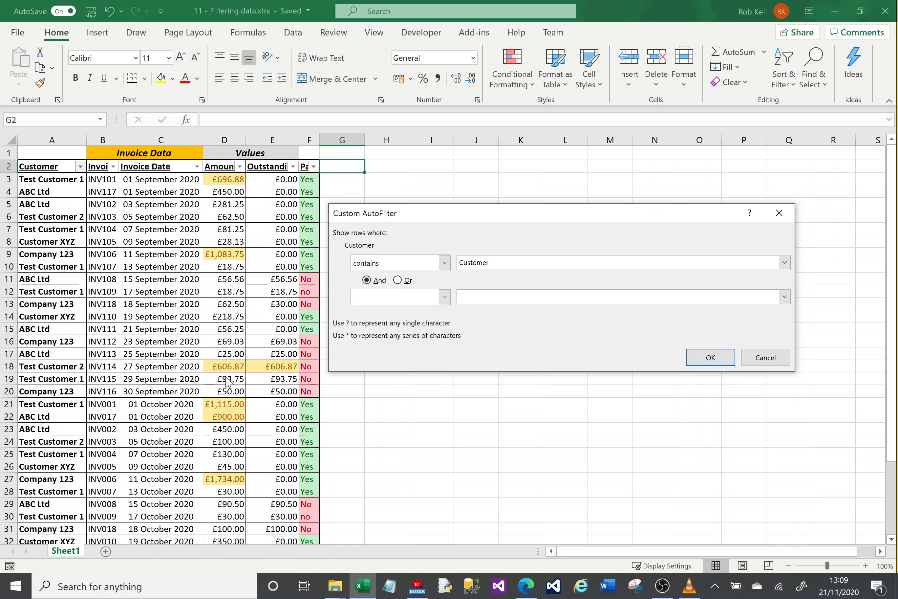
pyautogui.click(708, 356)
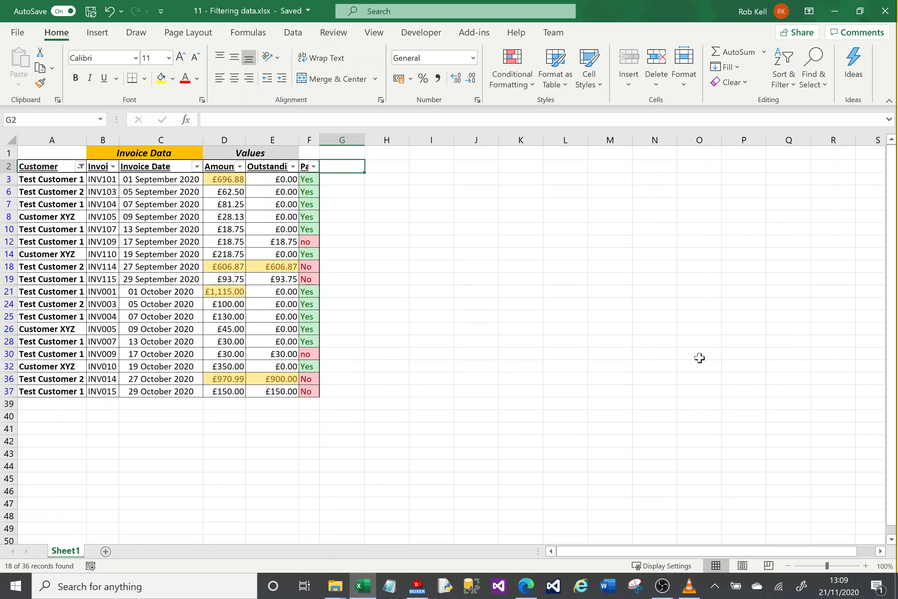
# Clear the Customer filter and filter the column again to the customers matching the search text "Cus".
pyautogui.click(81, 167)
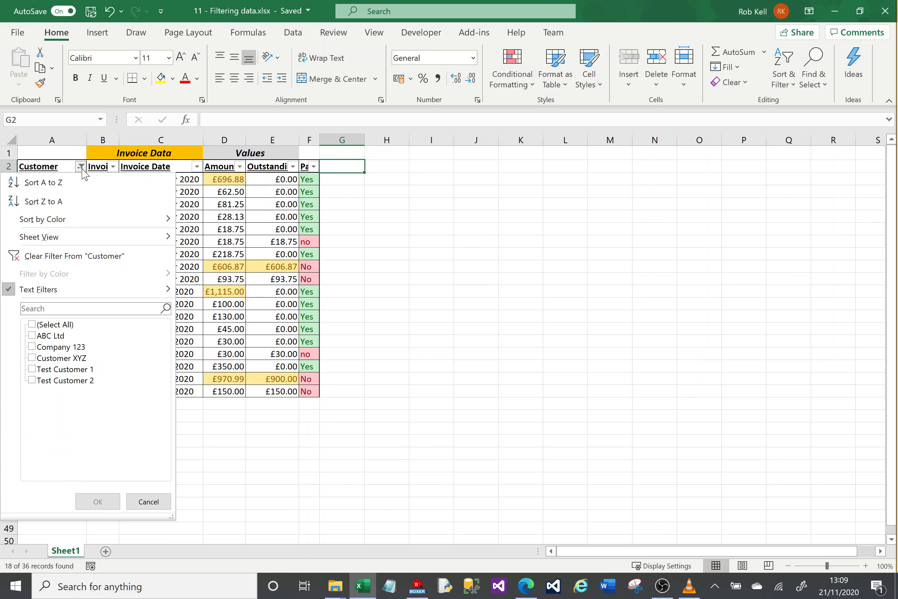
pyautogui.click(48, 257)
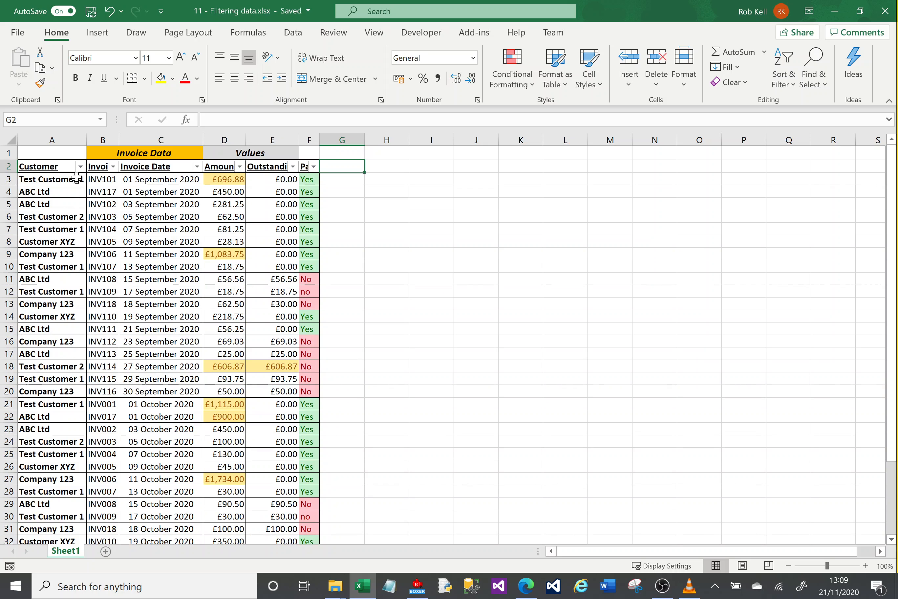
pyautogui.click(81, 169)
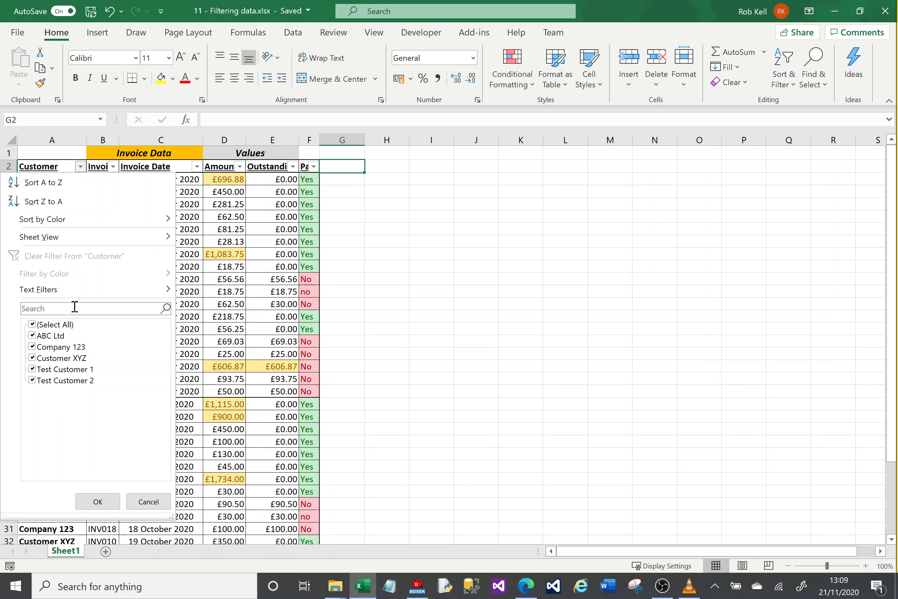
pyautogui.write('Cus')
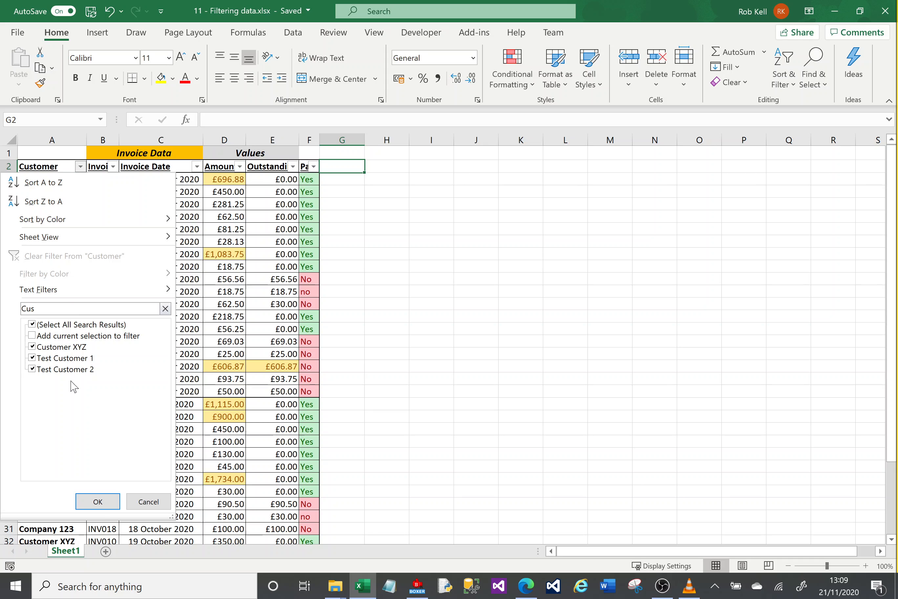
pyautogui.click(98, 501)
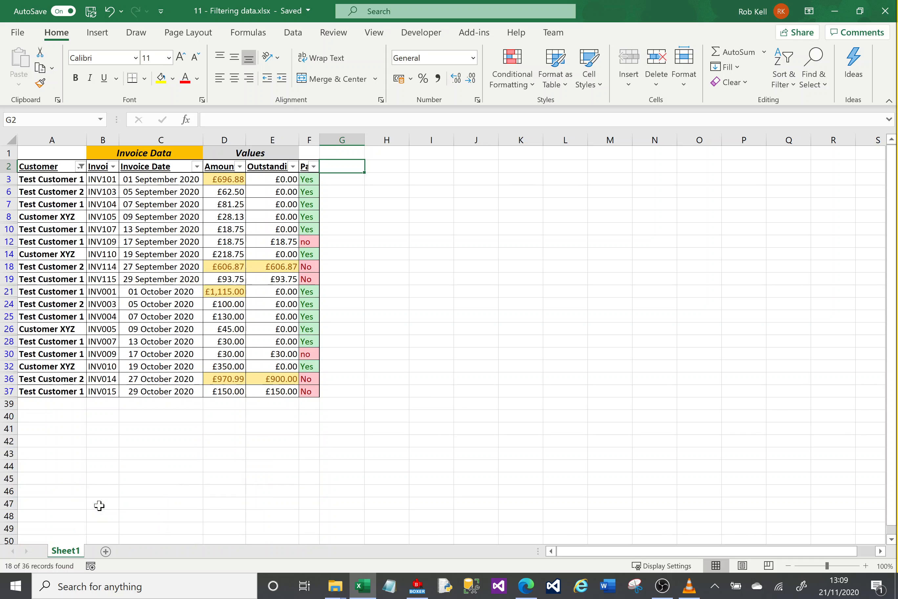
# Reset the Customer filter to include all customers.
pyautogui.click(81, 167)
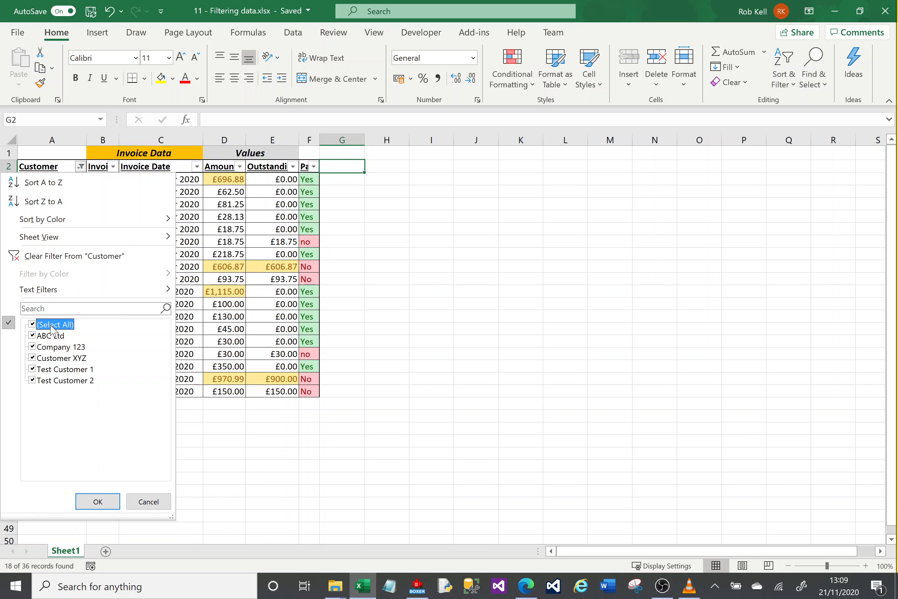
pyautogui.click(98, 501)
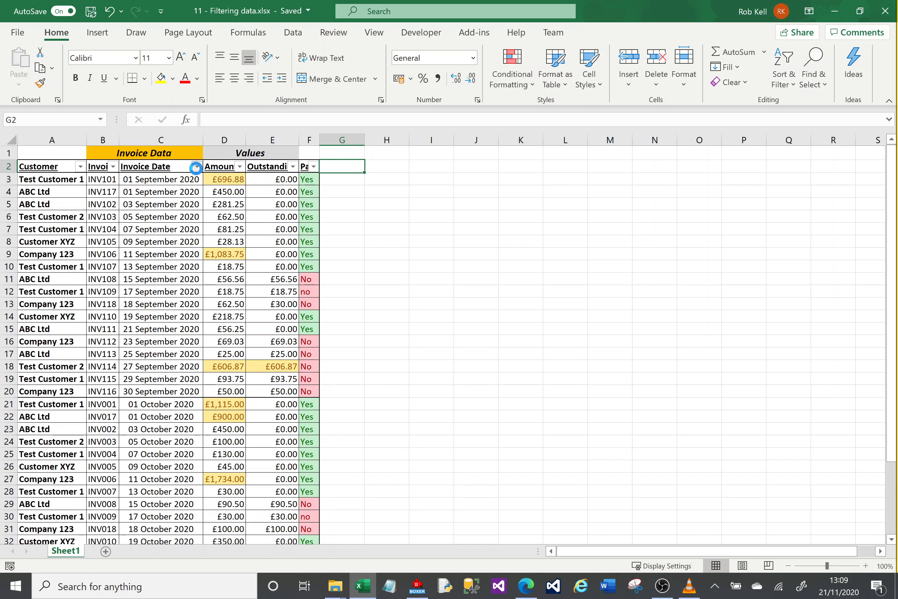
pyautogui.click(196, 168)
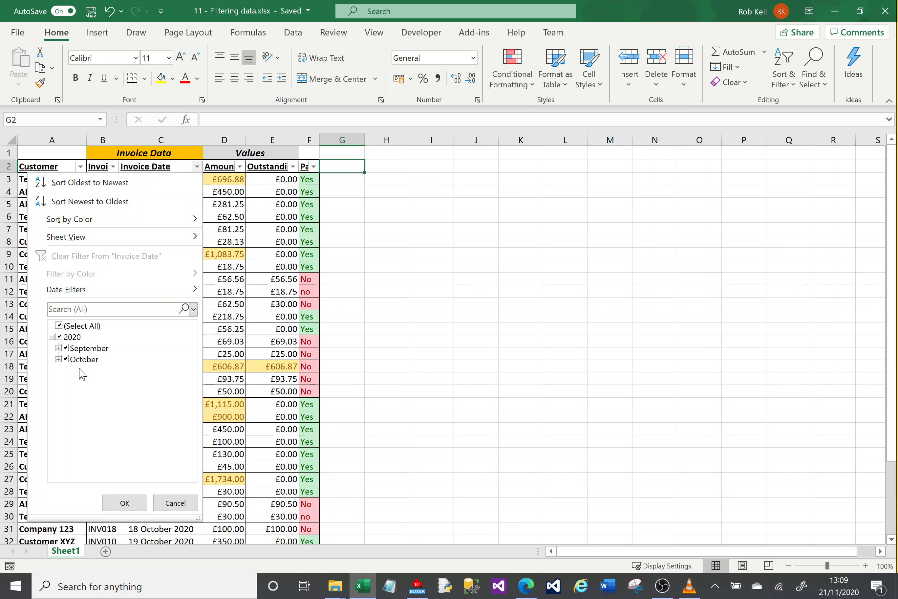
pyautogui.click(58, 348)
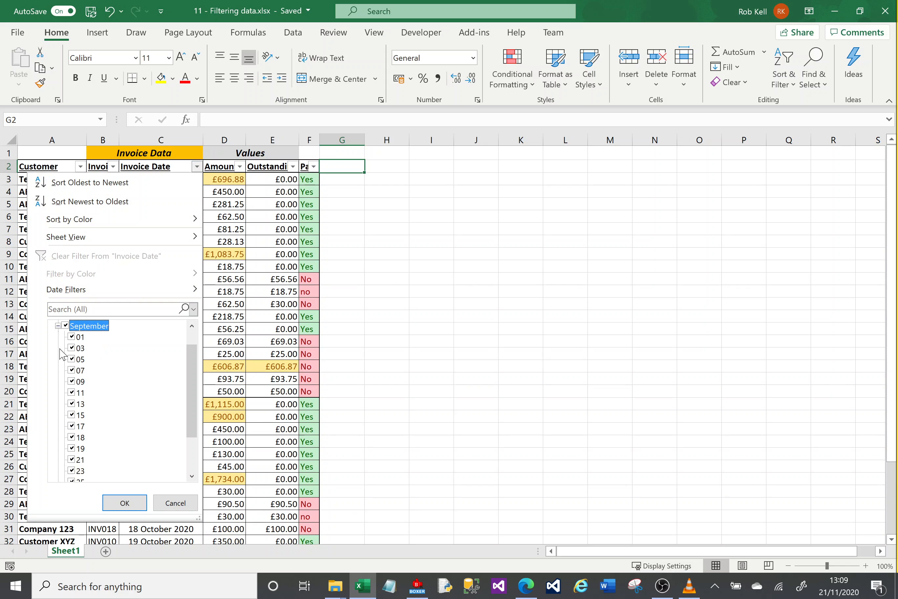
pyautogui.click(57, 325)
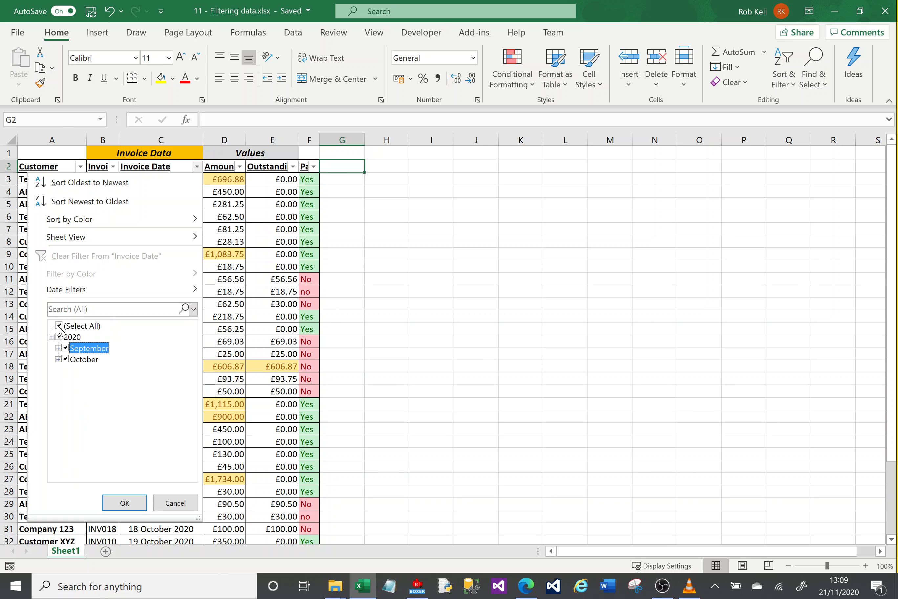
pyautogui.click(58, 359)
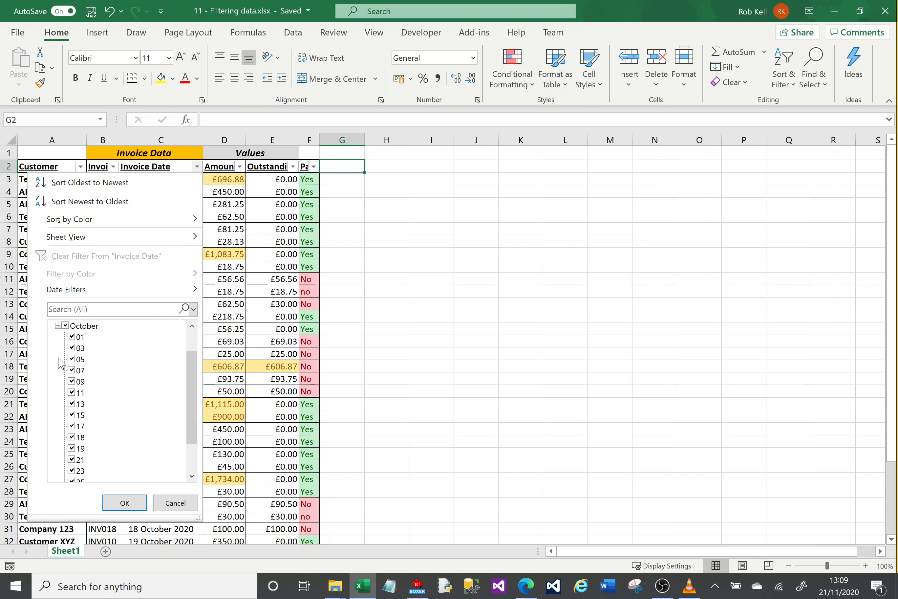
pyautogui.click(65, 326)
pyautogui.click(57, 327)
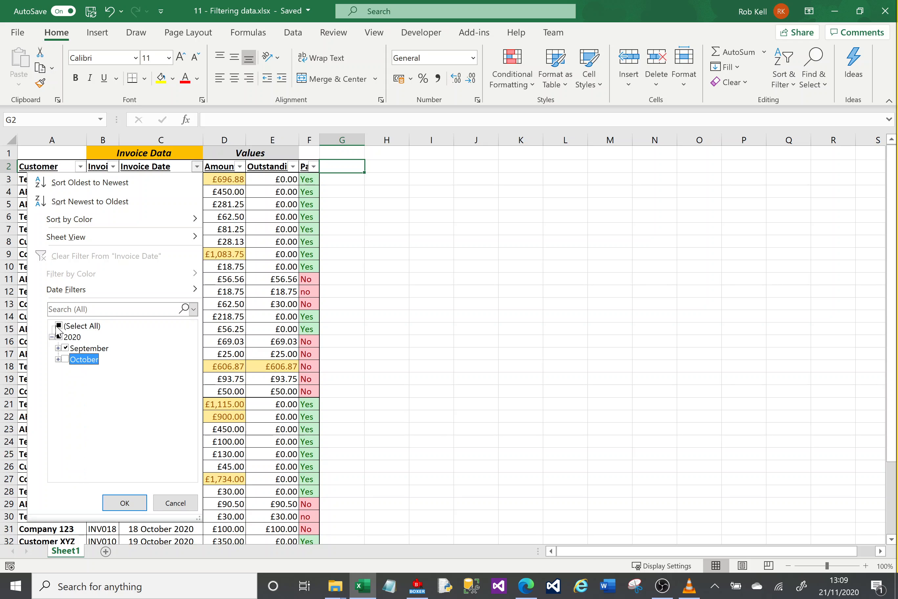
# Apply a Between date filter to the Invoice Date column, from 3-10-2020 to 10-10-2020 inclusive.
pyautogui.moveTo(138, 293)
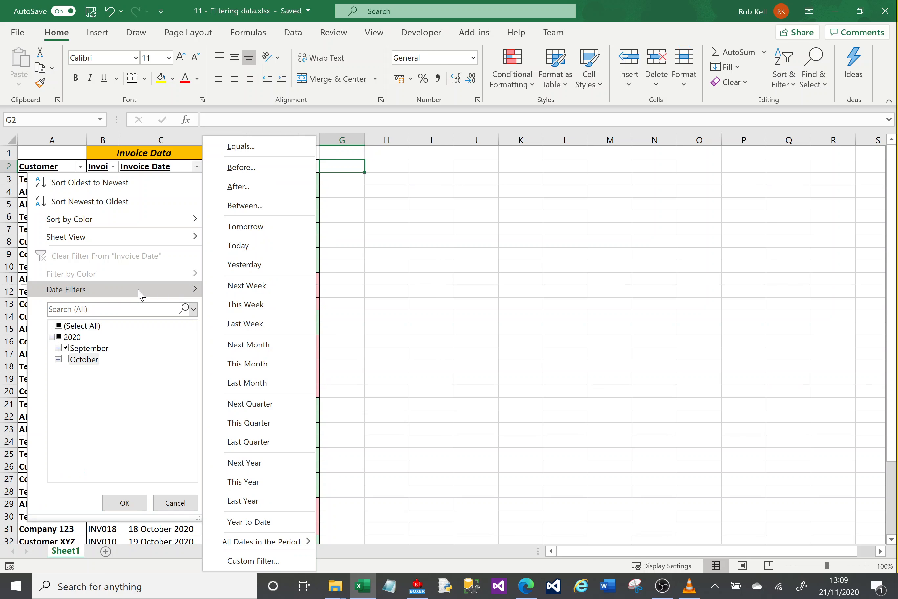
pyautogui.click(237, 212)
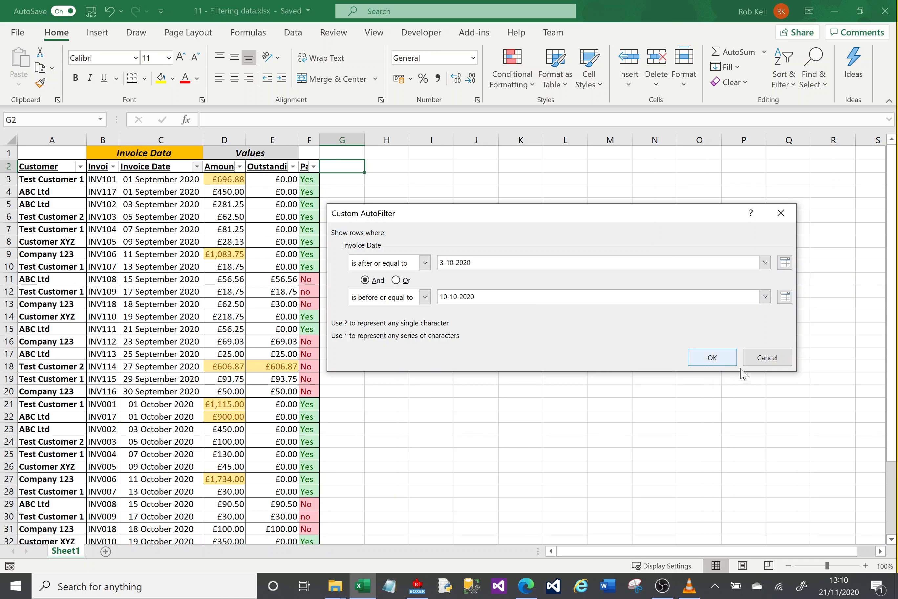
pyautogui.click(715, 359)
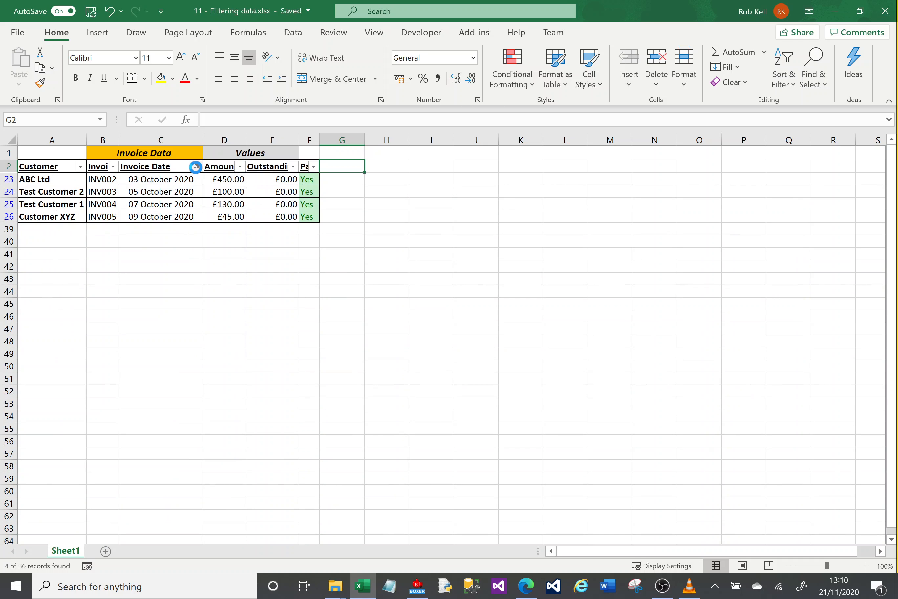
# Clear the filter from the Invoice Date column.
pyautogui.click(197, 166)
pyautogui.click(107, 256)
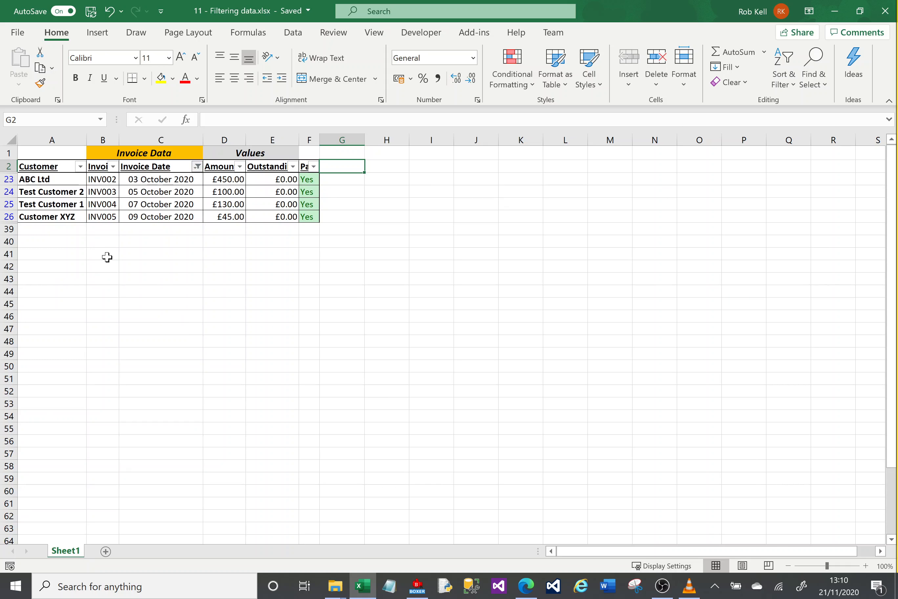
# Filter the Amount column by cell color to show only the yellow-highlighted amounts.
pyautogui.click(239, 166)
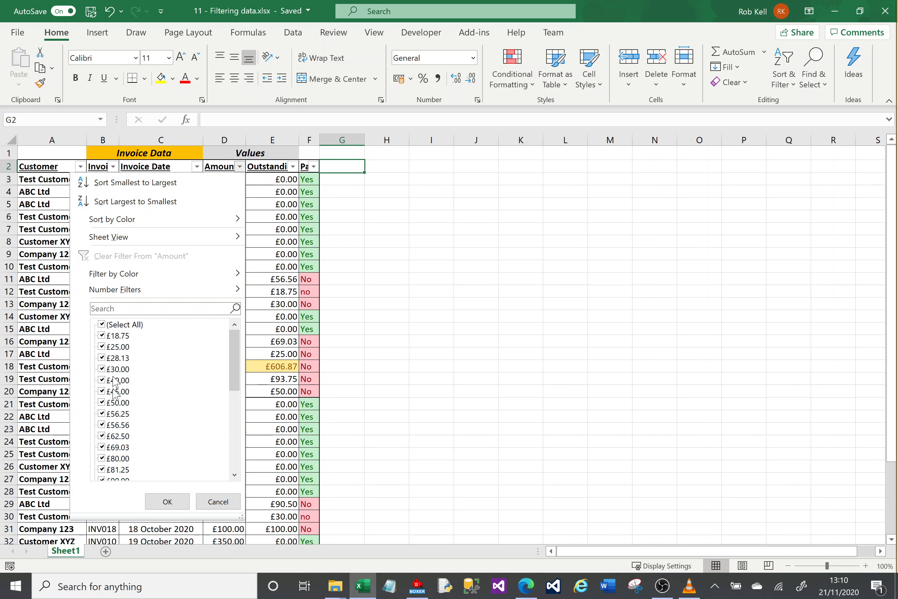
pyautogui.moveTo(176, 297)
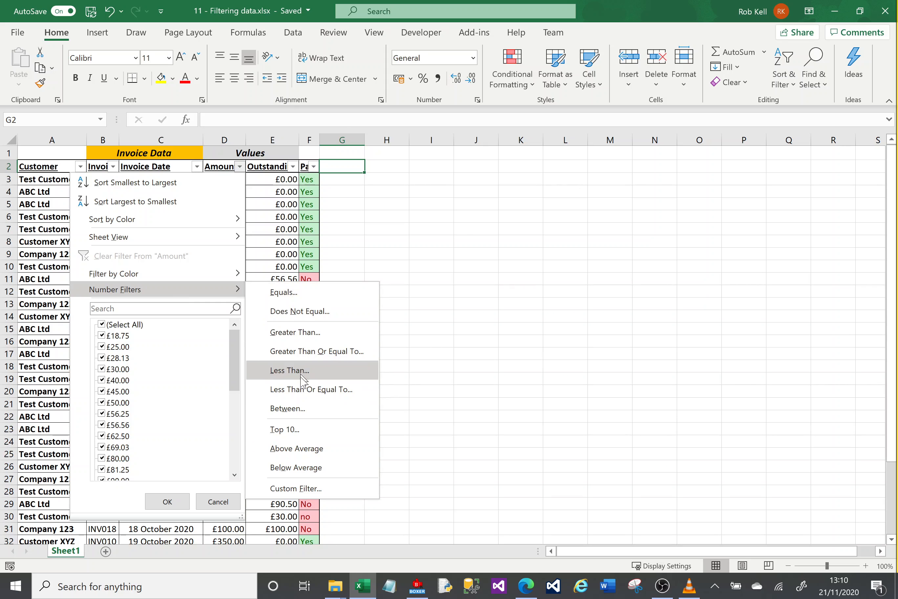
pyautogui.moveTo(233, 277)
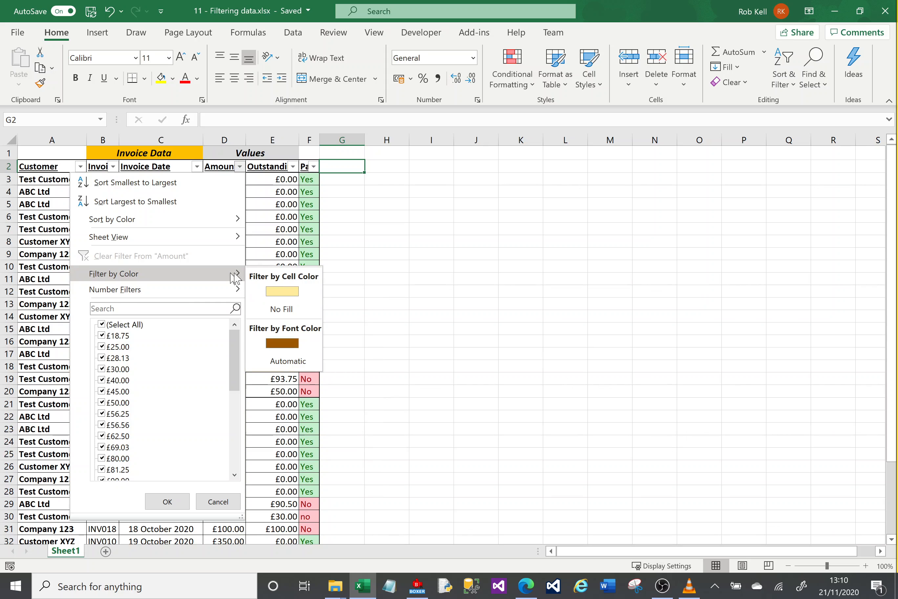
pyautogui.click(296, 293)
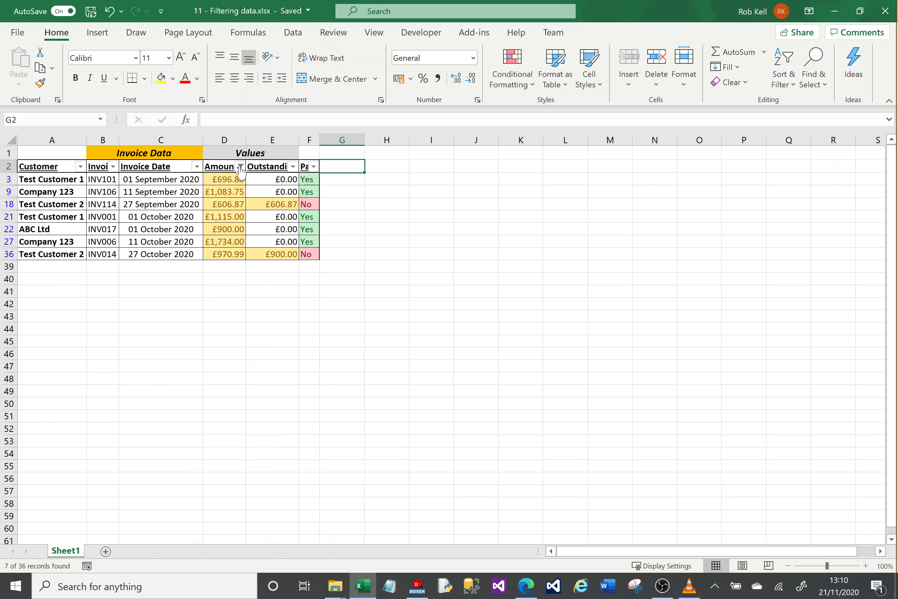
# Clear the color filter from the Amount column.
pyautogui.click(239, 166)
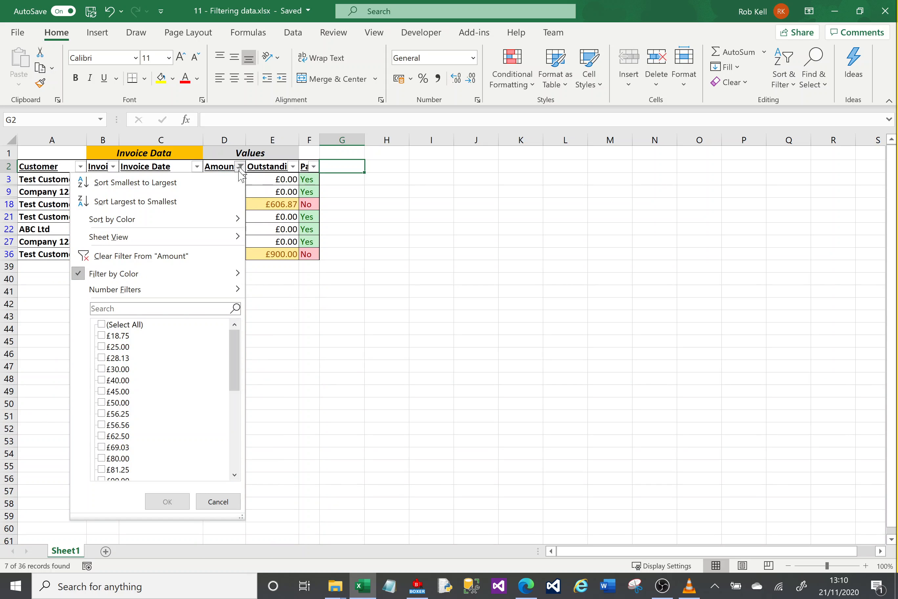
pyautogui.click(131, 256)
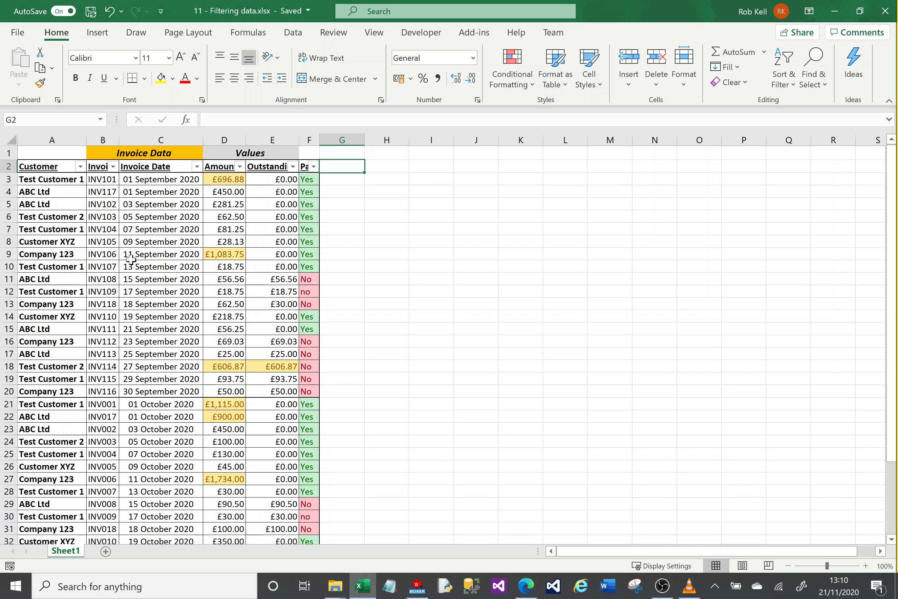
pyautogui.click(314, 170)
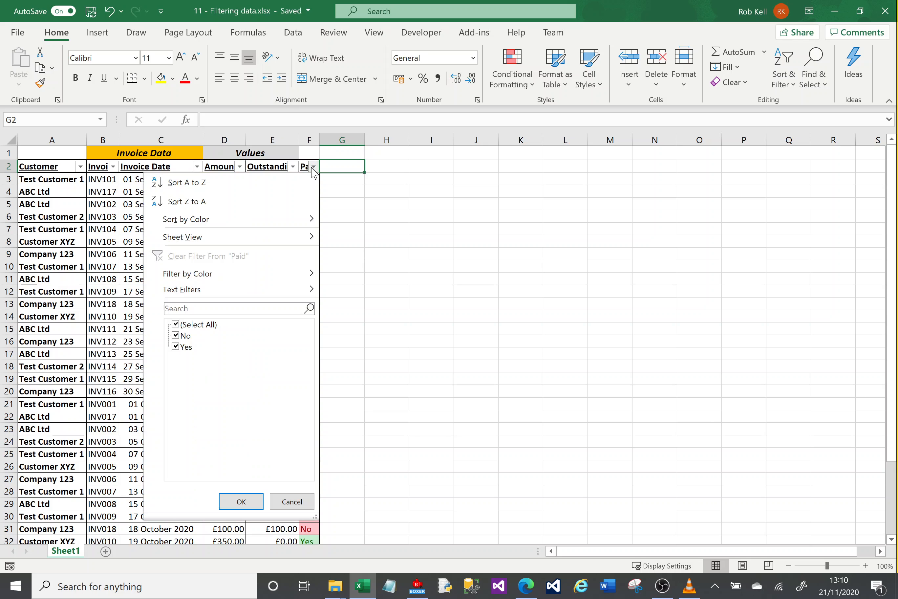
pyautogui.moveTo(295, 282)
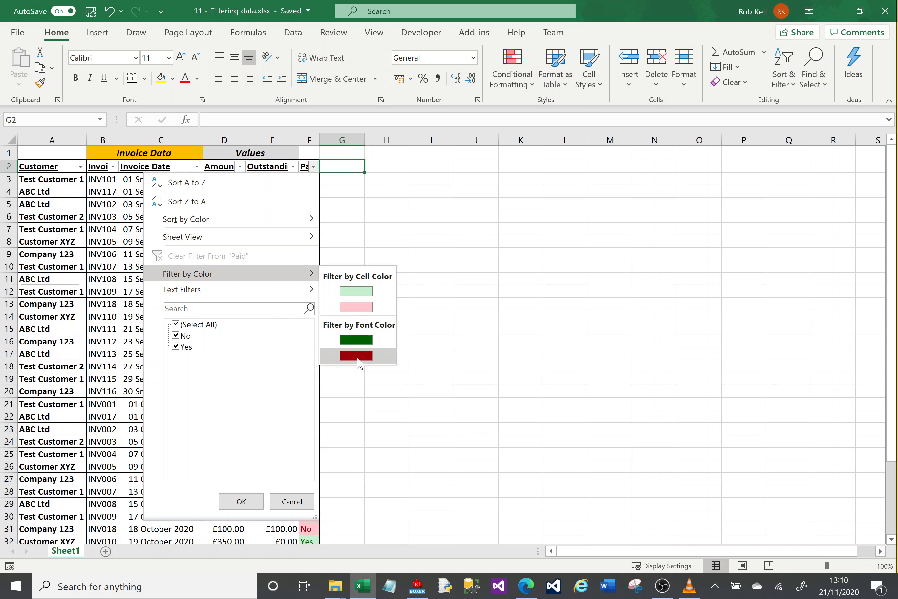
pyautogui.click(359, 393)
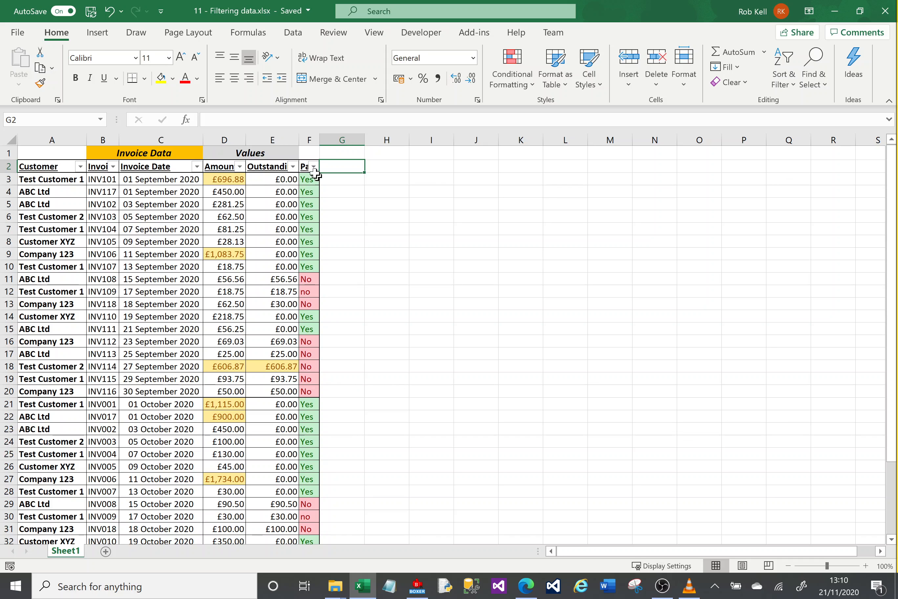
# Turn off filtering for the invoice table so its header row has no filter controls.
pyautogui.click(305, 166)
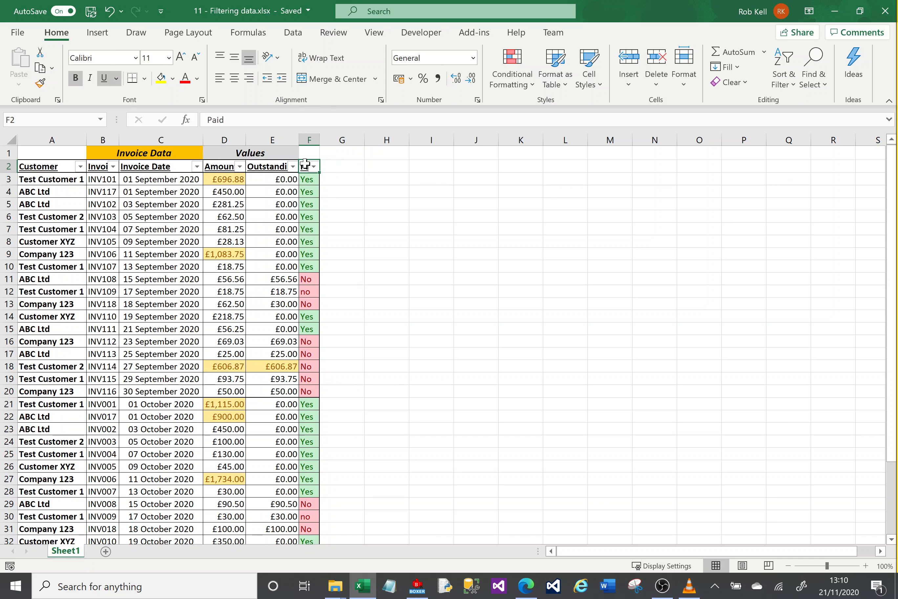
pyautogui.click(293, 33)
pyautogui.click(543, 64)
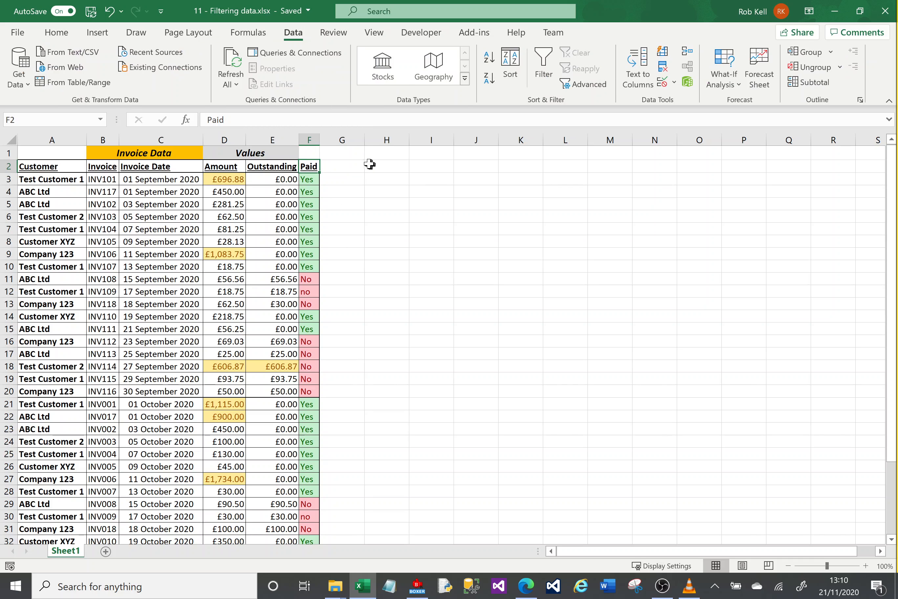